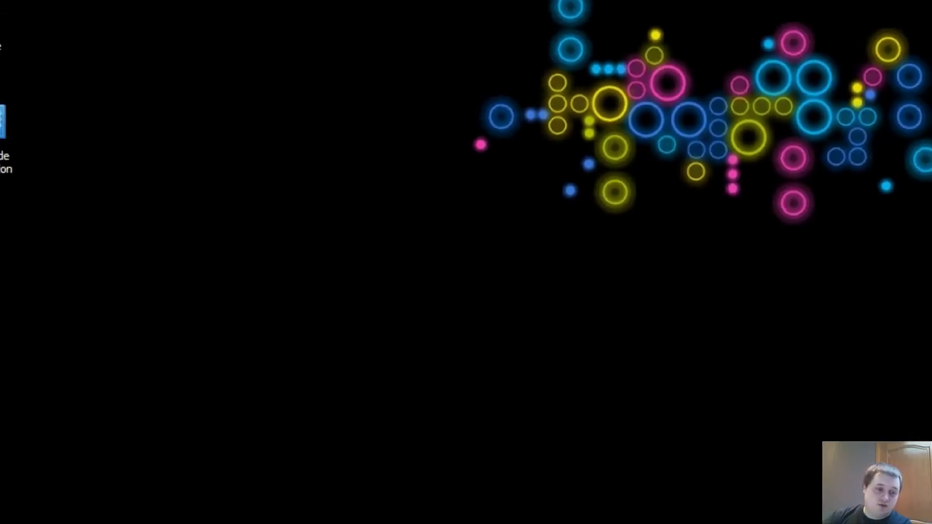
Step: Launch Popsy from the Popsy 3.0 folder in the Start menu's program list
{"action": "left_click", "coordinate": [55, 511]}
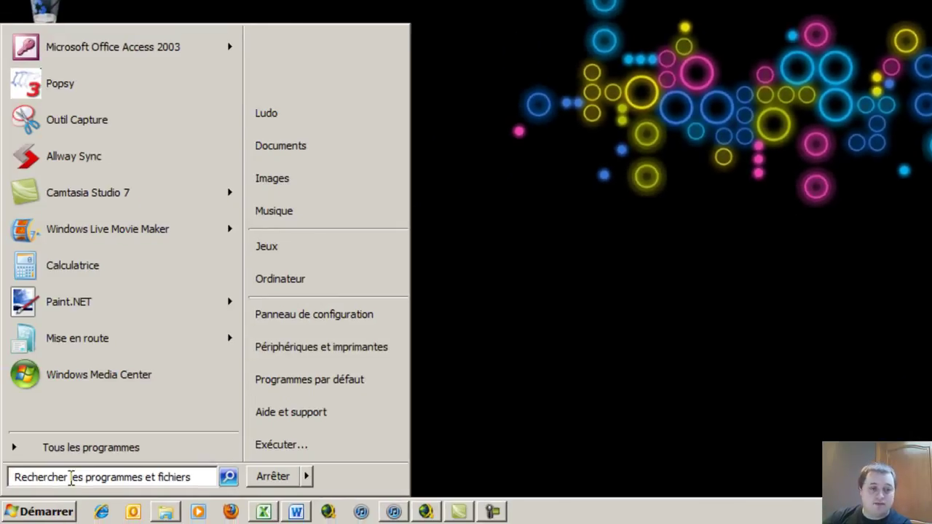
{"action": "left_click", "coordinate": [78, 452]}
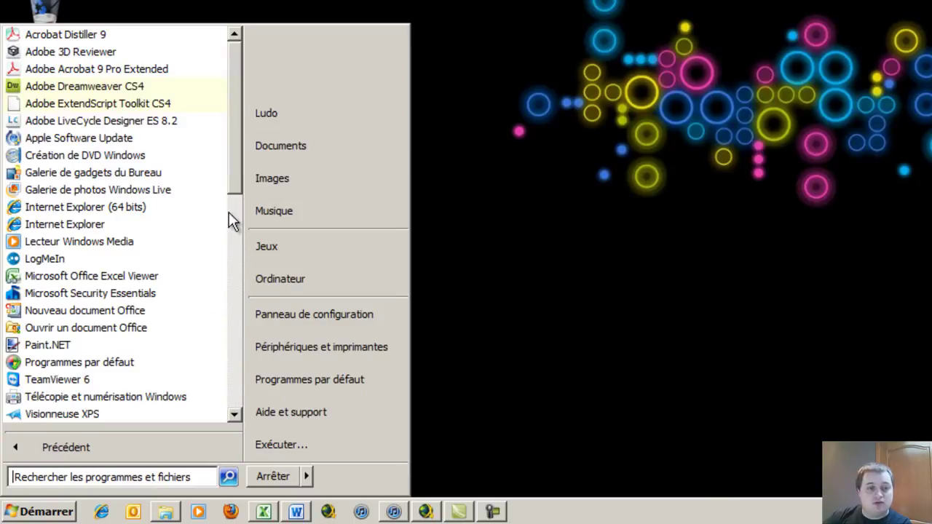
{"action": "left_click_drag", "start_coordinate": [235, 130], "coordinate": [227, 339]}
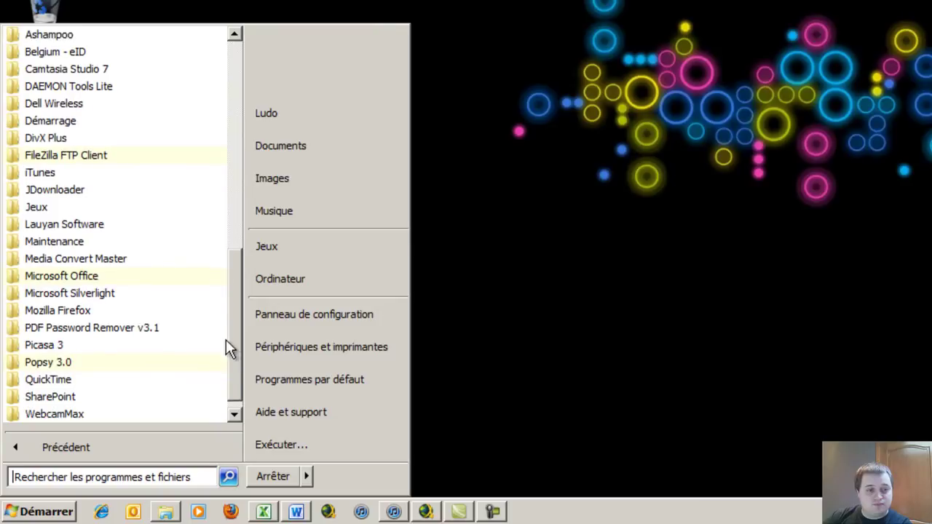
{"action": "left_click", "coordinate": [43, 363]}
{"action": "scroll", "coordinate": [66, 327], "scroll_direction": "down", "scroll_amount": 2}
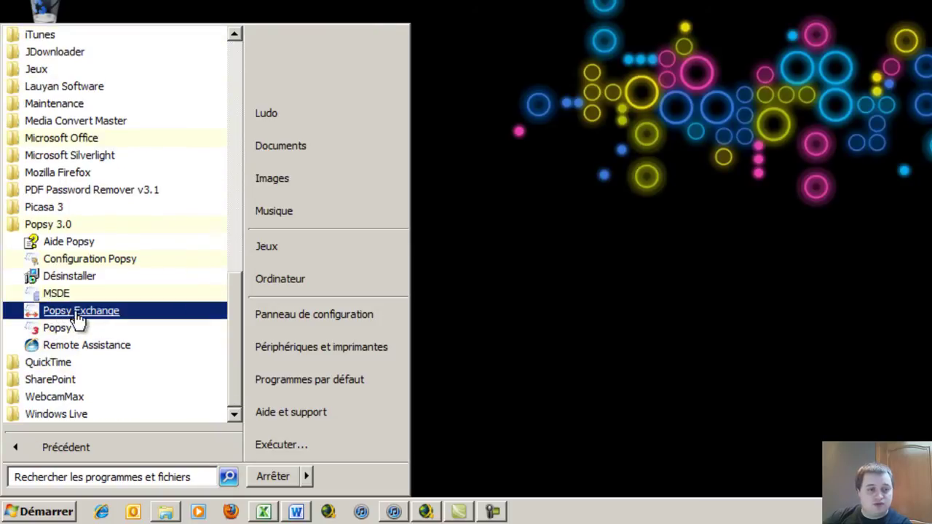
{"action": "left_click", "coordinate": [58, 329]}
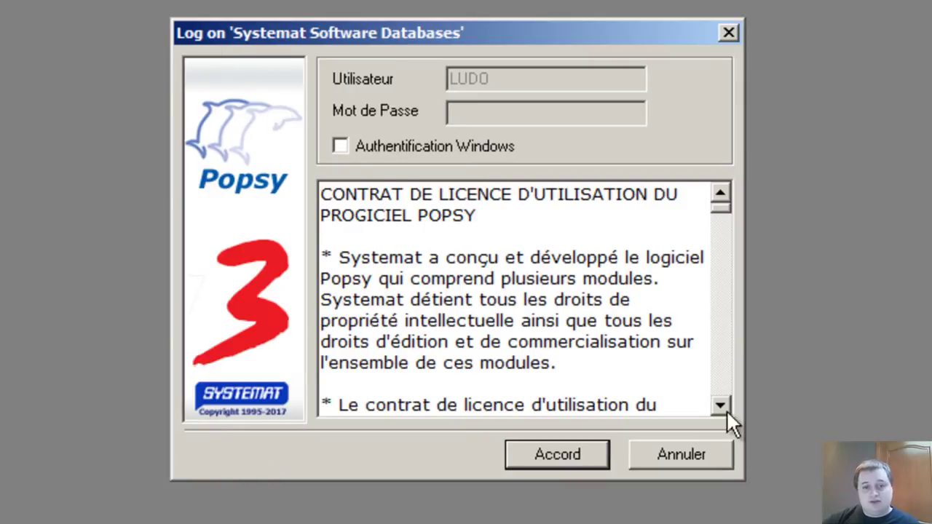
Step: Scroll through the licence agreement and accept it to log on
{"action": "left_click_drag", "start_coordinate": [719, 211], "coordinate": [722, 335]}
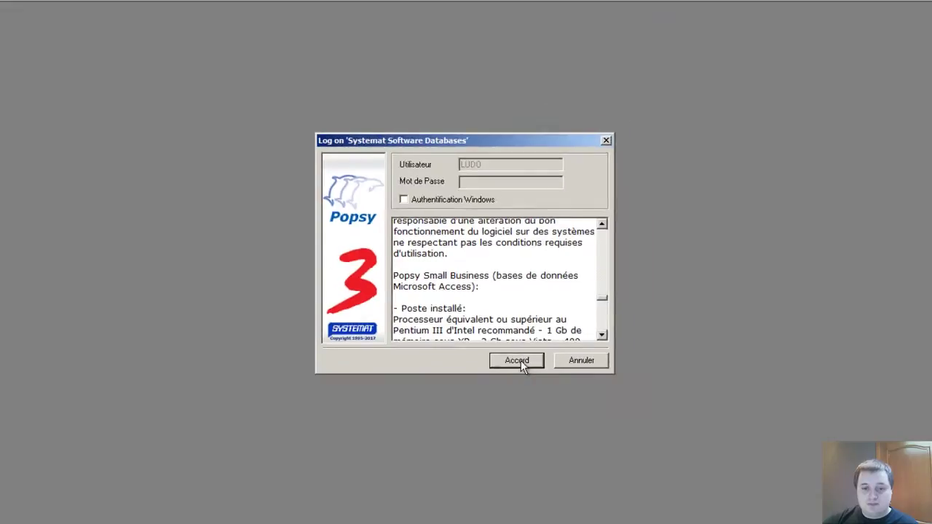
{"action": "left_click", "coordinate": [517, 360]}
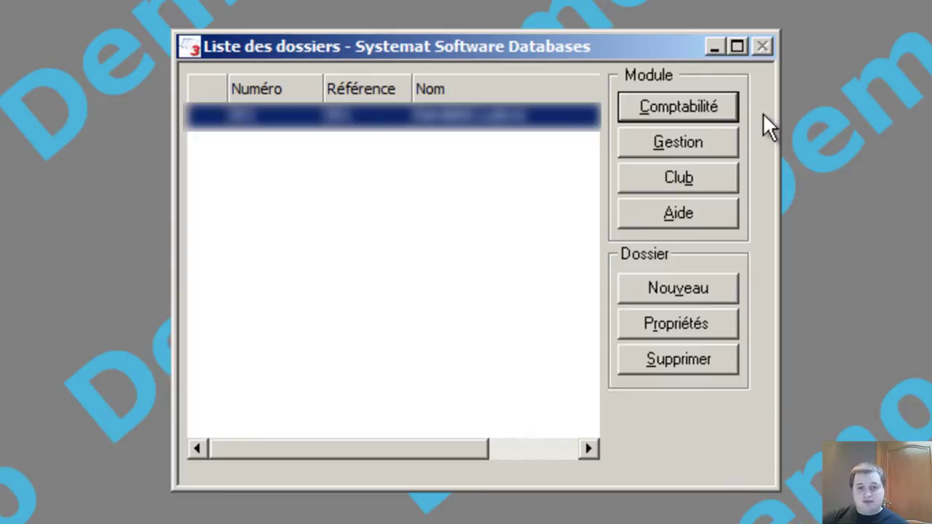
Step: Create a new file named 'Bricolux - NOM - 3TQ' using model 001 PCMN 4 chiffres + paramètres
{"action": "left_click", "coordinate": [694, 289]}
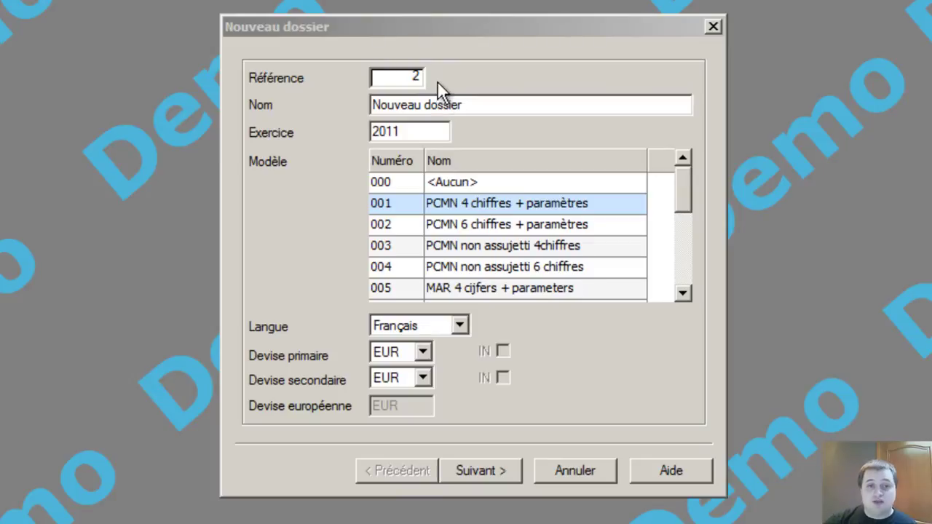
{"action": "left_click_drag", "start_coordinate": [466, 106], "coordinate": [348, 117]}
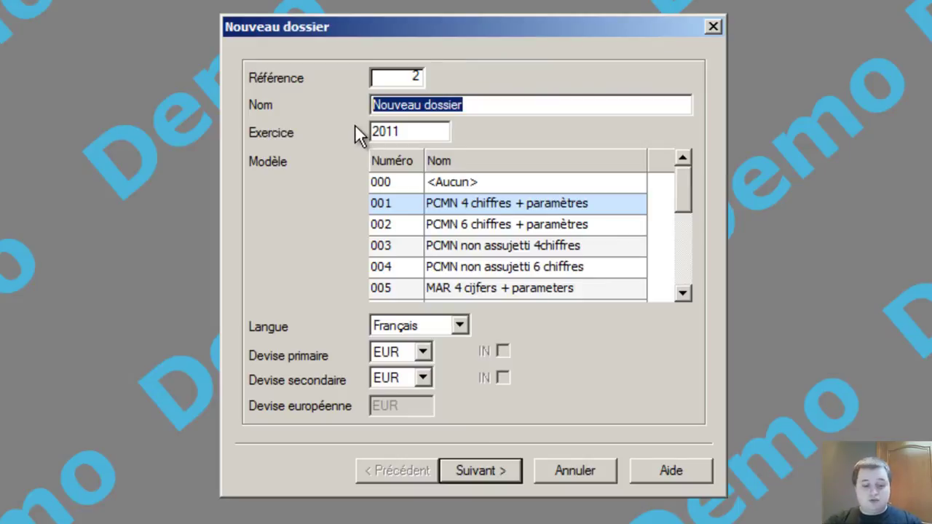
{"action": "type", "text": "Bricol"}
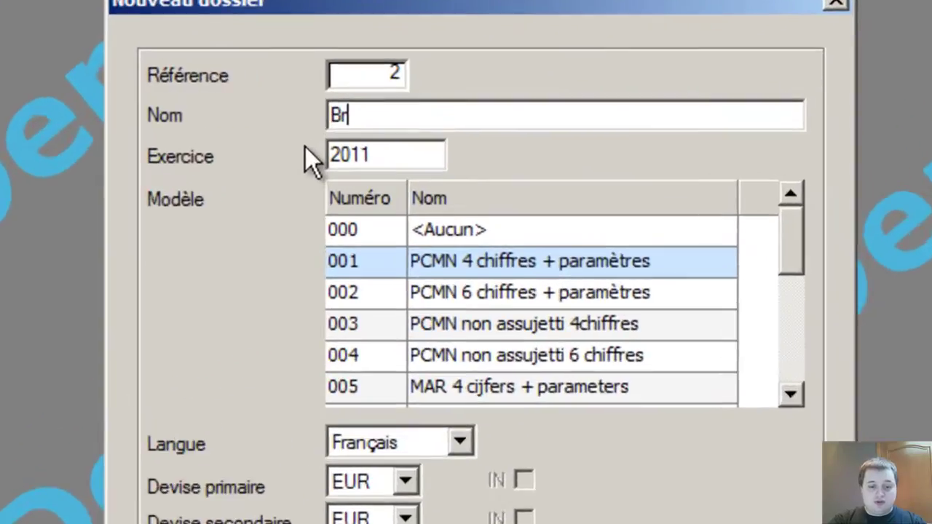
{"action": "type", "text": "ux "}
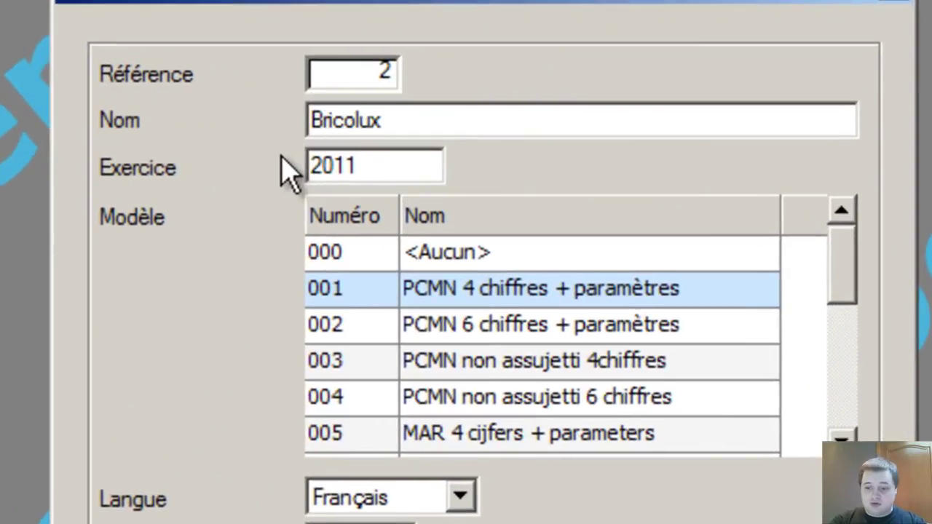
{"action": "type", "text": "-"}
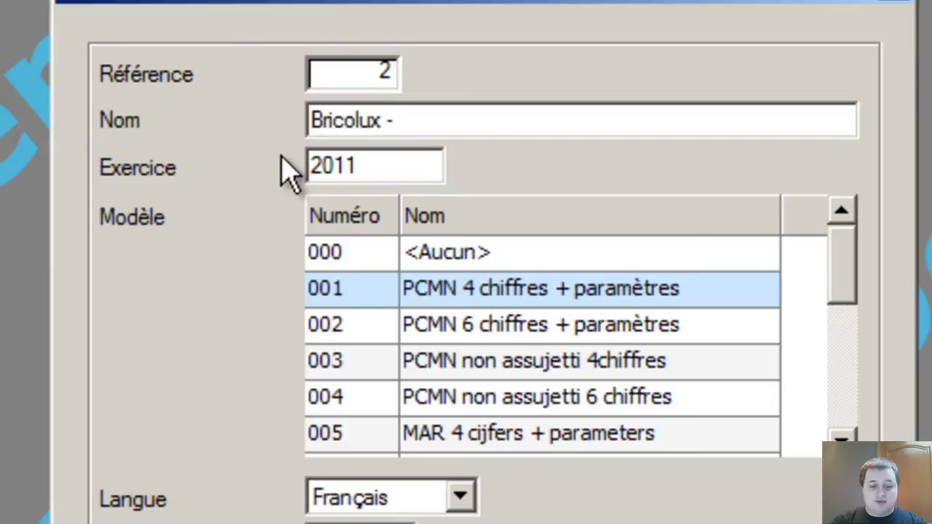
{"action": "type", "text": " NOM - 3TQ"}
{"action": "key", "text": "Tab"}
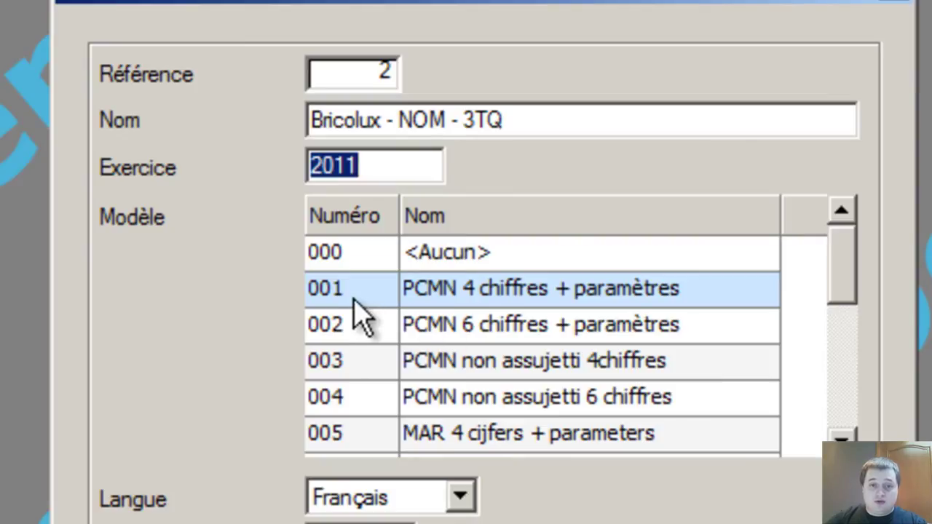
{"action": "left_click", "coordinate": [313, 300]}
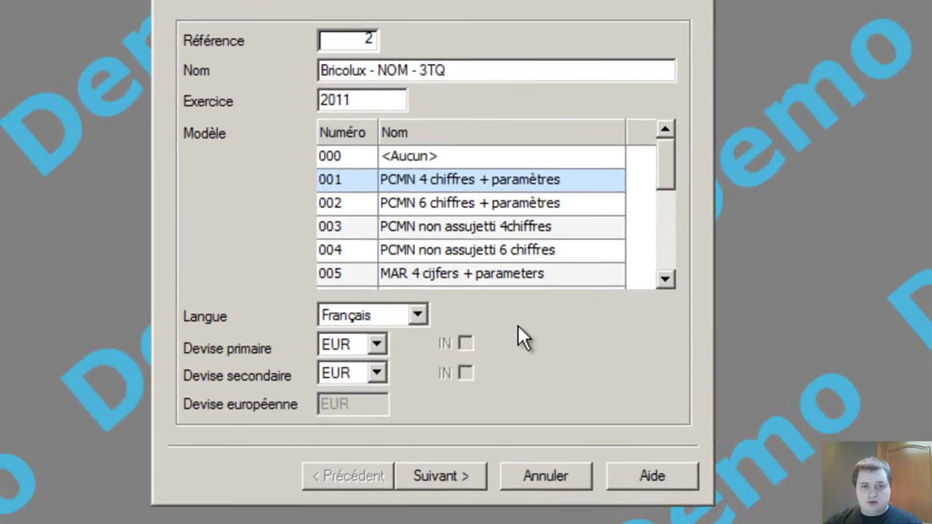
Step: Keep EUR / Euro (U.E.) as the currency and finish the new-file wizard
{"action": "left_click", "coordinate": [517, 325]}
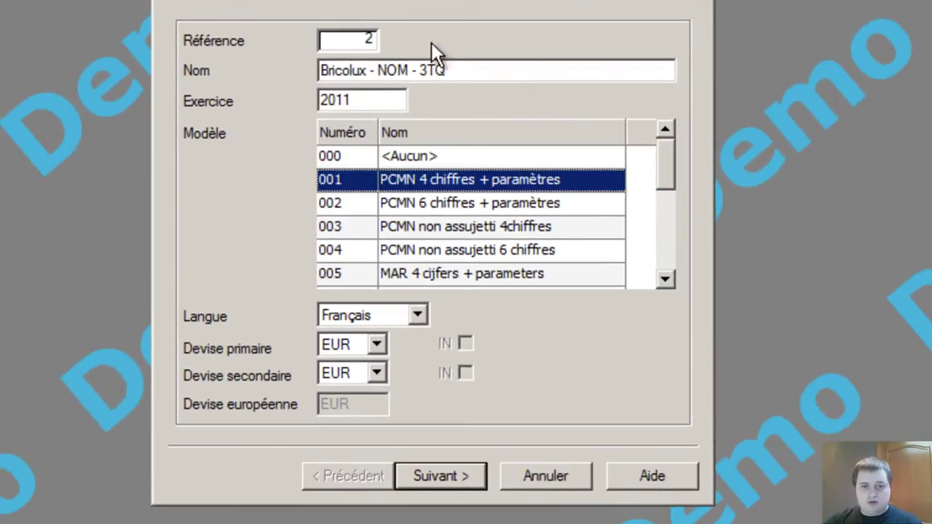
{"action": "left_click", "coordinate": [437, 475]}
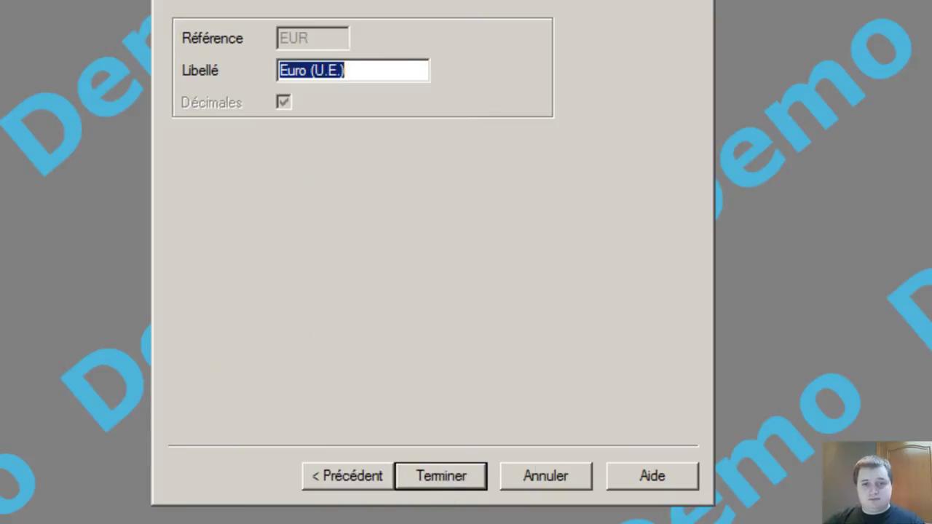
{"action": "left_click", "coordinate": [484, 152]}
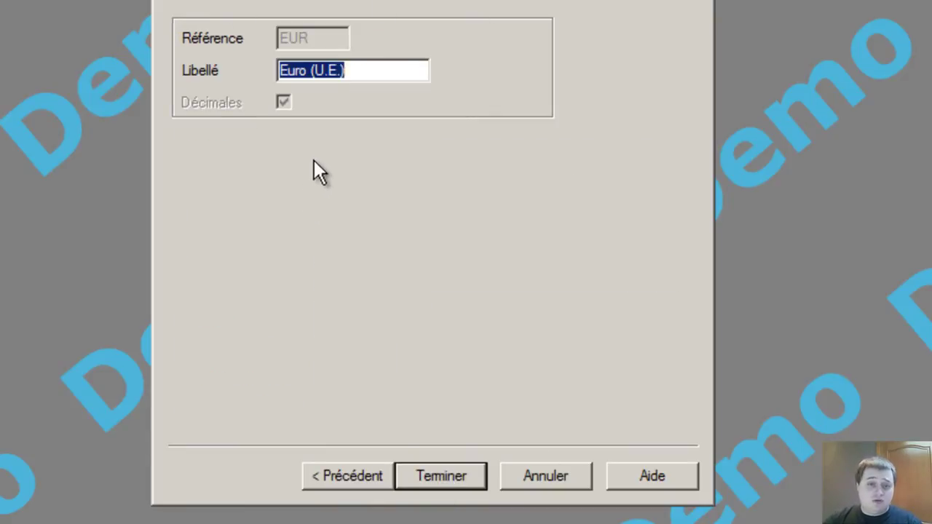
{"action": "left_click", "coordinate": [460, 477]}
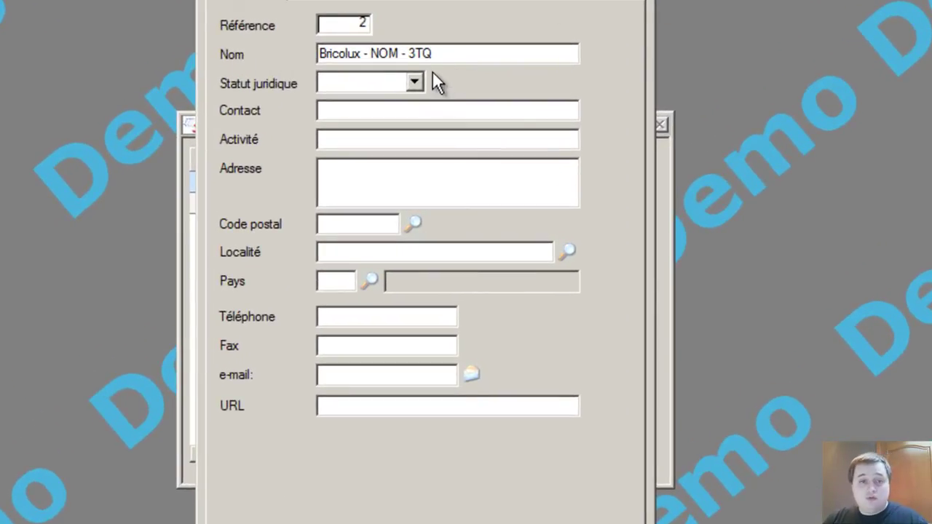
Step: Enter SA as the company's legal status
{"action": "left_click", "coordinate": [413, 82]}
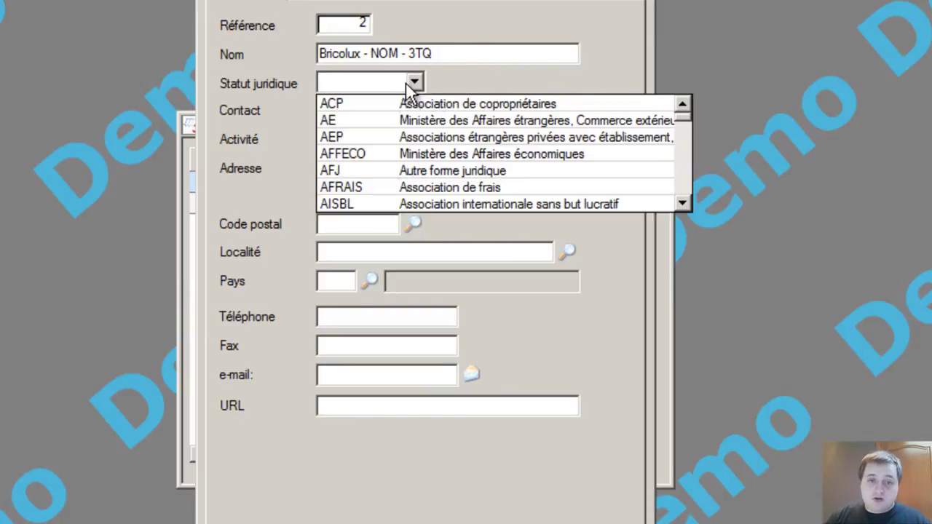
{"action": "mouse_move", "coordinate": [682, 116]}
{"action": "left_mouse_down"}
{"action": "mouse_move", "coordinate": [678, 200]}
{"action": "mouse_move", "coordinate": [681, 109]}
{"action": "left_mouse_up"}
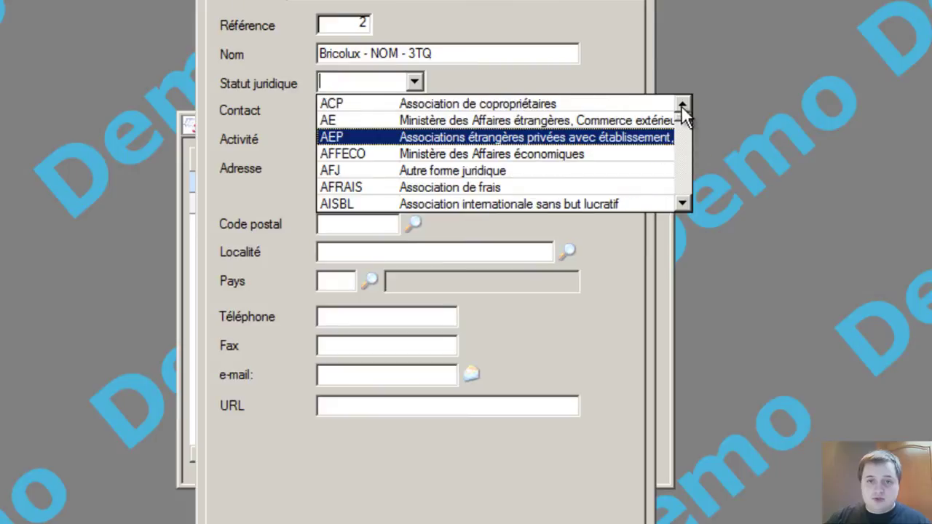
{"action": "left_click", "coordinate": [473, 58]}
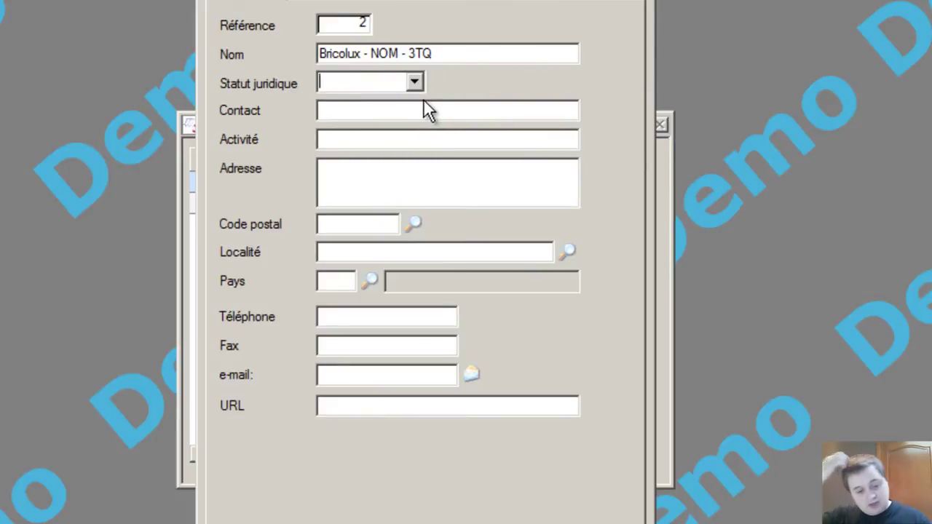
{"action": "type", "text": "SA"}
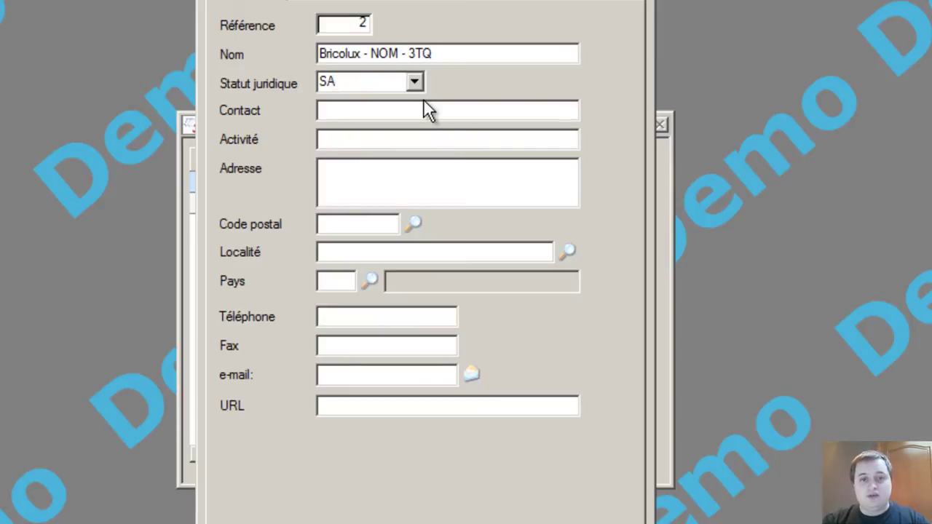
{"action": "key", "text": "Tab"}
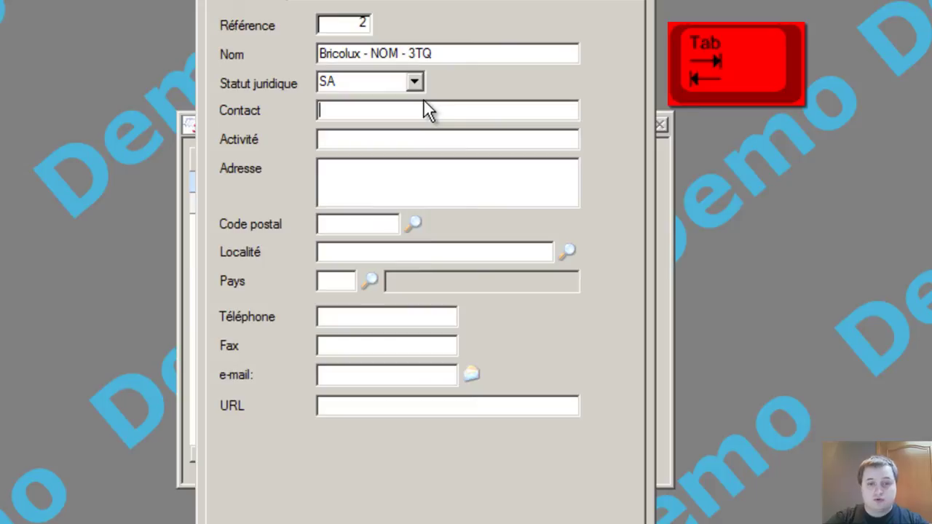
Step: Enter the VOTRE NOM contact placeholder, activity Fourniture & Mobilier Scolaire and the street address
{"action": "type", "text": "VOTRE NOM"}
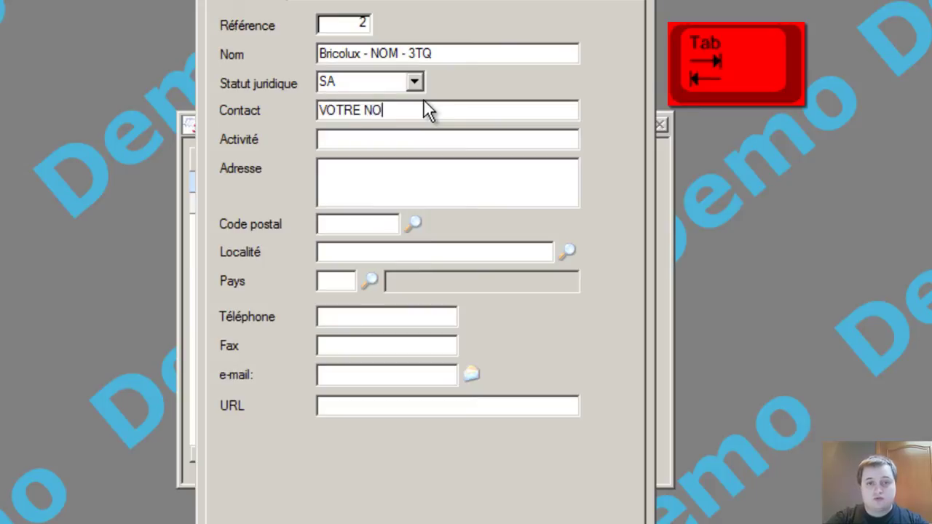
{"action": "key", "text": "BackSpace"}
{"action": "type", "text": "M"}
{"action": "key", "text": "Tab"}
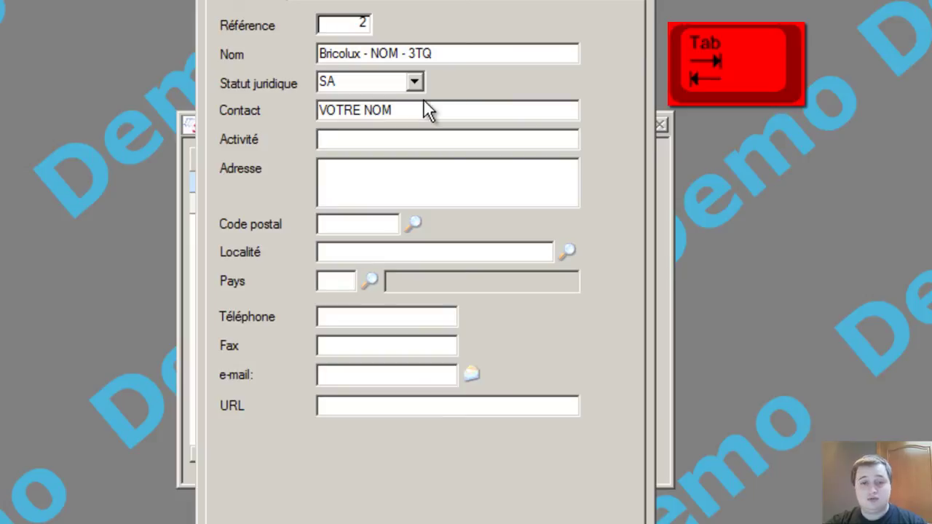
{"action": "type", "text": "Fourniture & Mobilier Scolaire"}
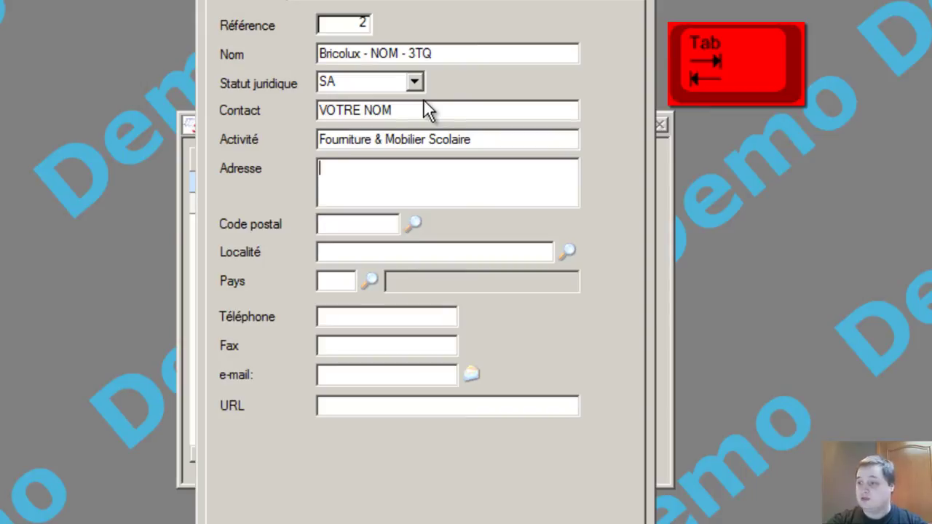
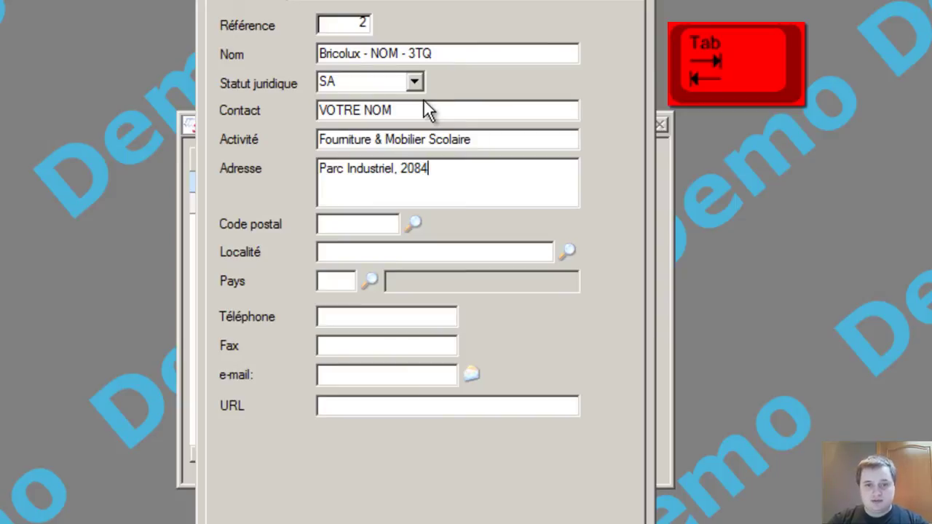
{"action": "key", "text": "Tab"}
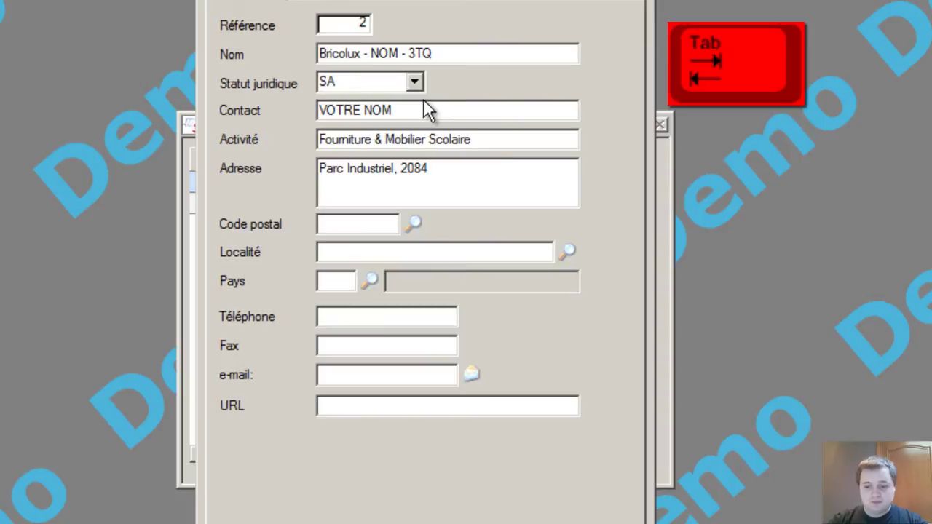
Step: Set postal code 6900 with locality MARCHE-EN-FAMENNE and country Belgium
{"action": "type", "text": "6900"}
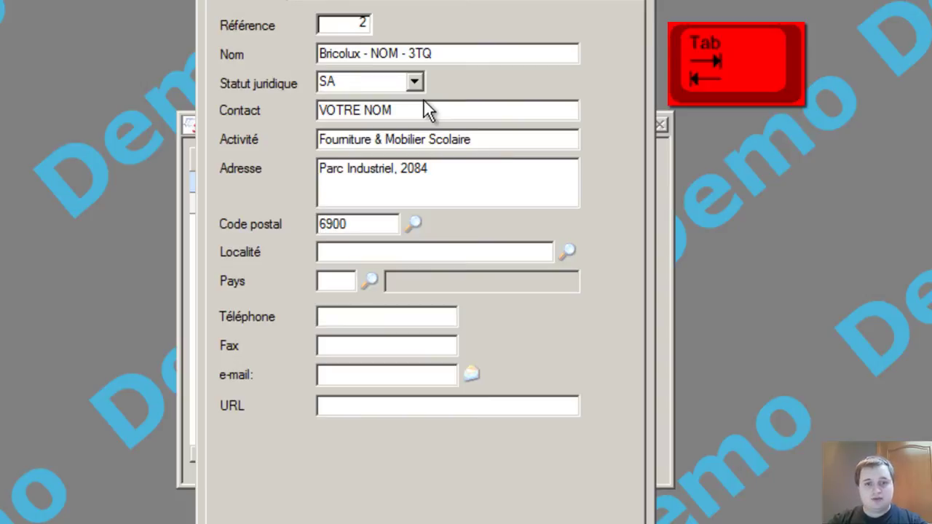
{"action": "key", "text": "Tab"}
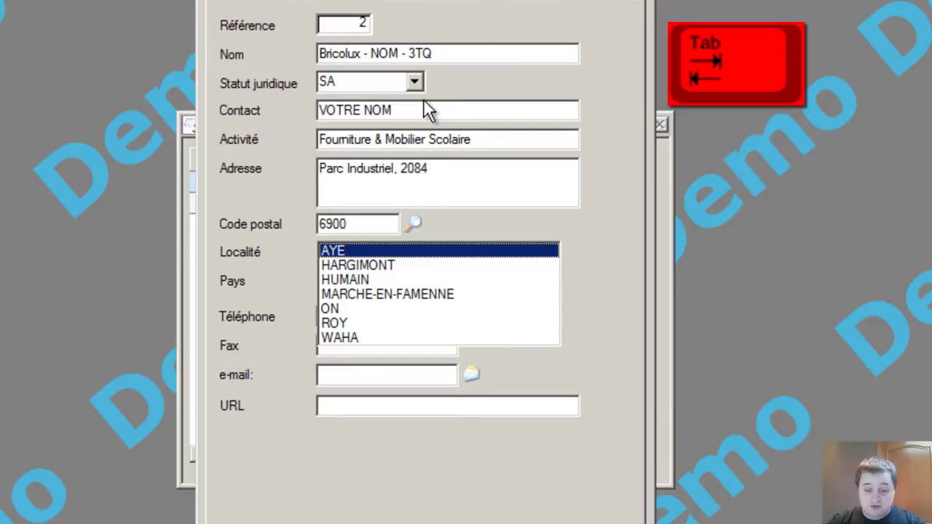
{"action": "key", "text": "Down"}
{"action": "key", "text": "Down"}
{"action": "key", "text": "Down"}
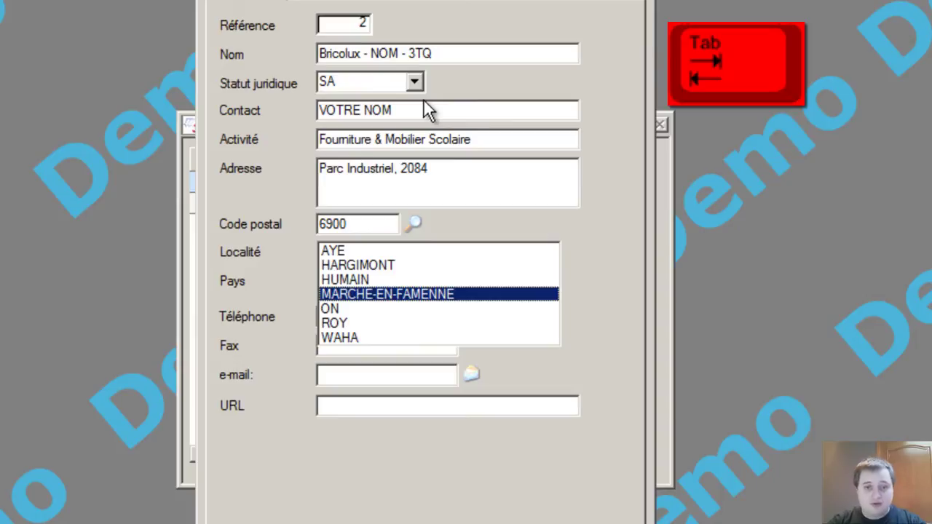
{"action": "key", "text": "Tab"}
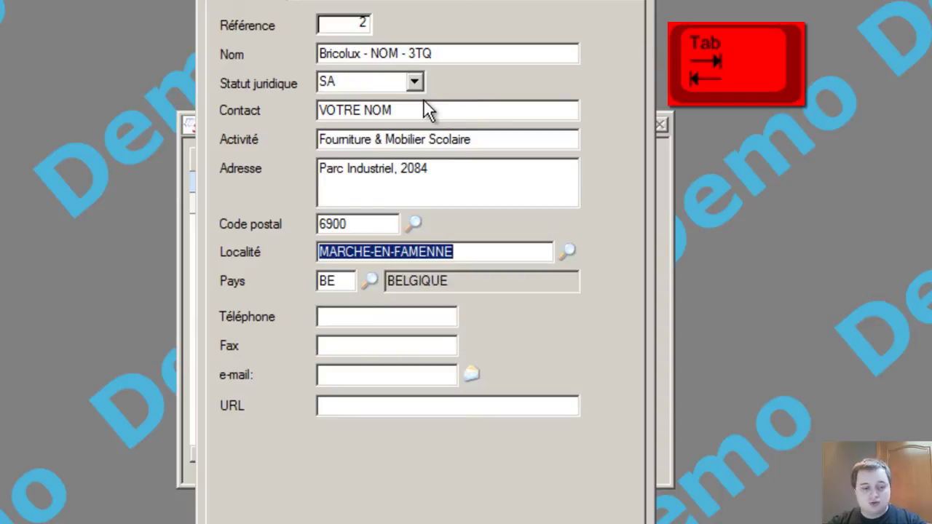
{"action": "key", "text": "Tab"}
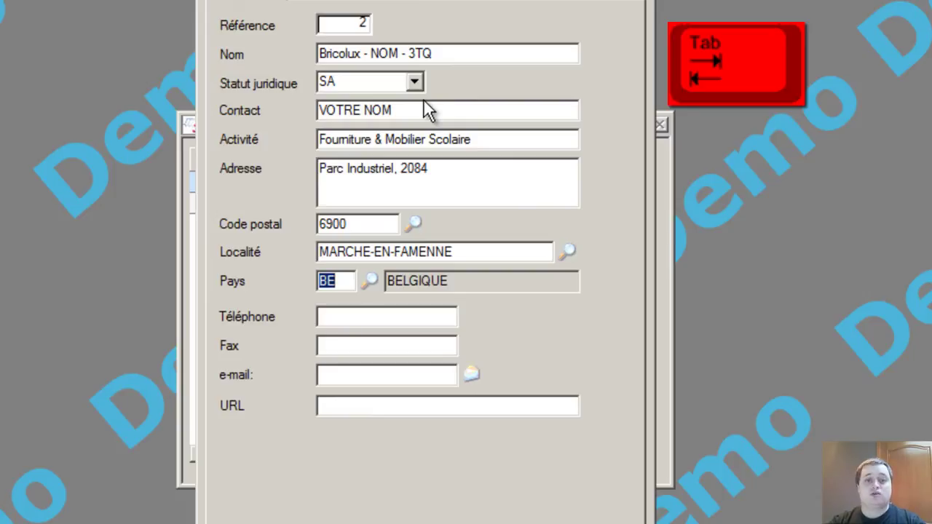
Step: Fill in the company's telephone, fax, e-mail address and website
{"action": "key", "text": "Tab"}
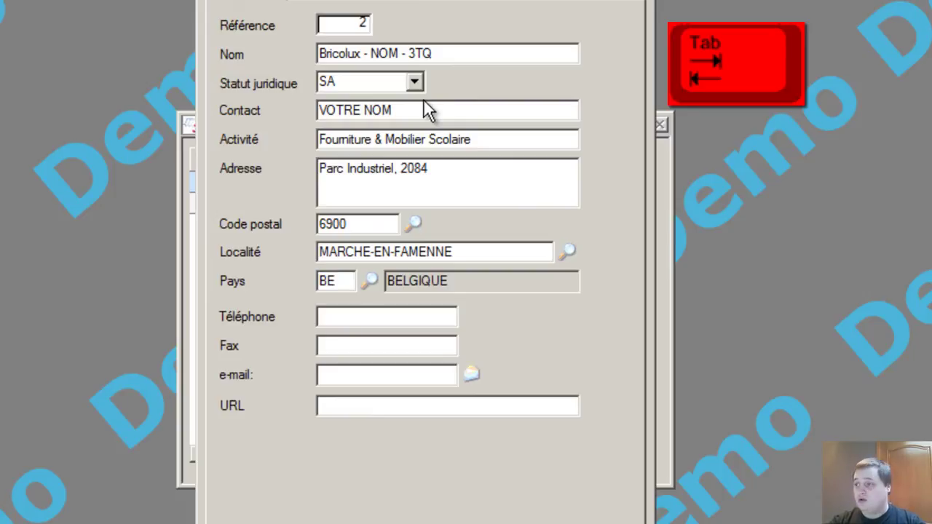
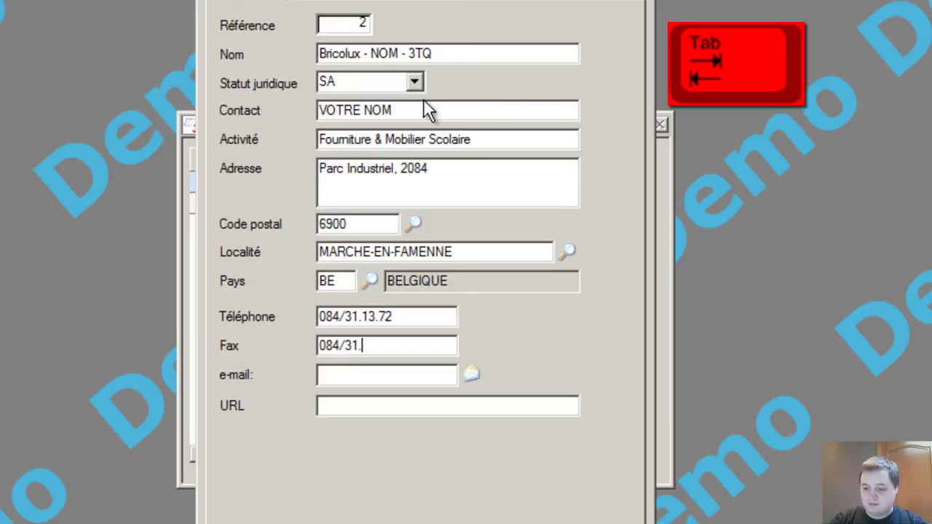
{"action": "key", "text": "Tab"}
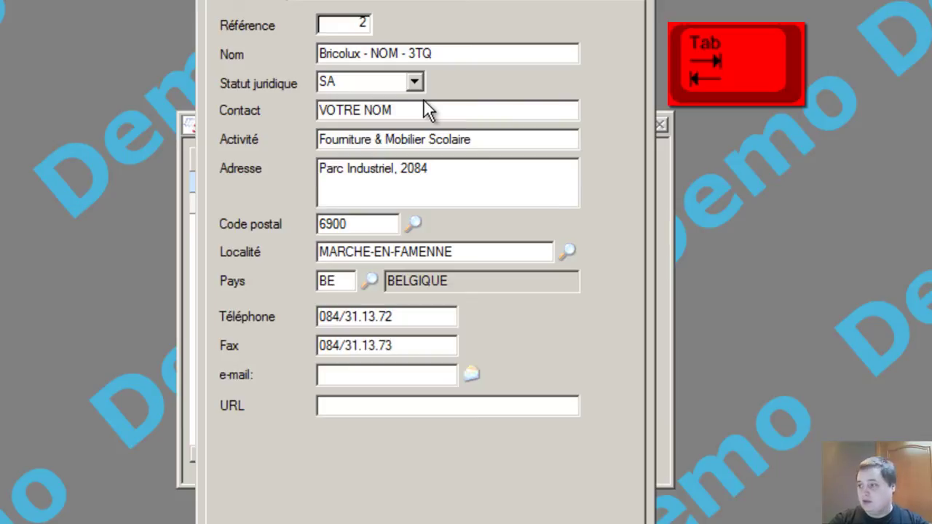
{"action": "type", "text": "http"}
{"action": "type", "text": ":/"}
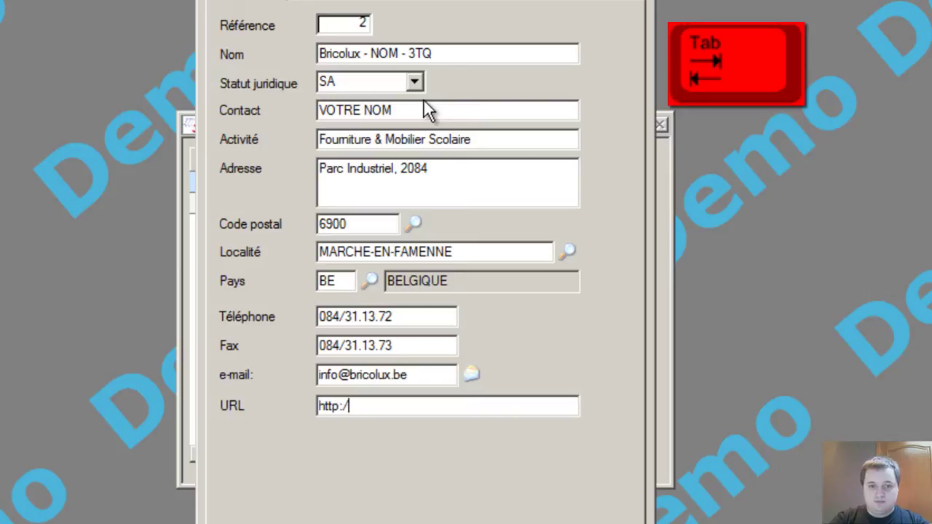
{"action": "type", "text": "/www.bricolux.b"}
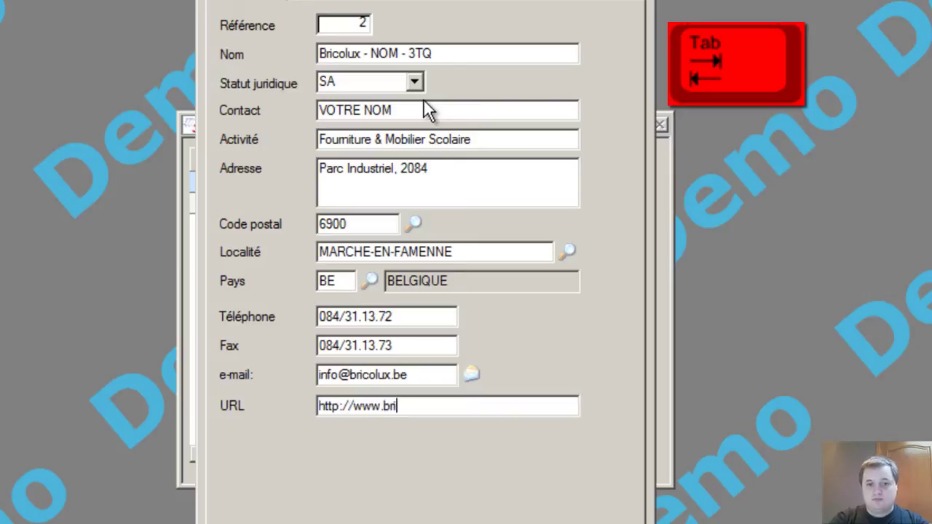
{"action": "type", "text": "e"}
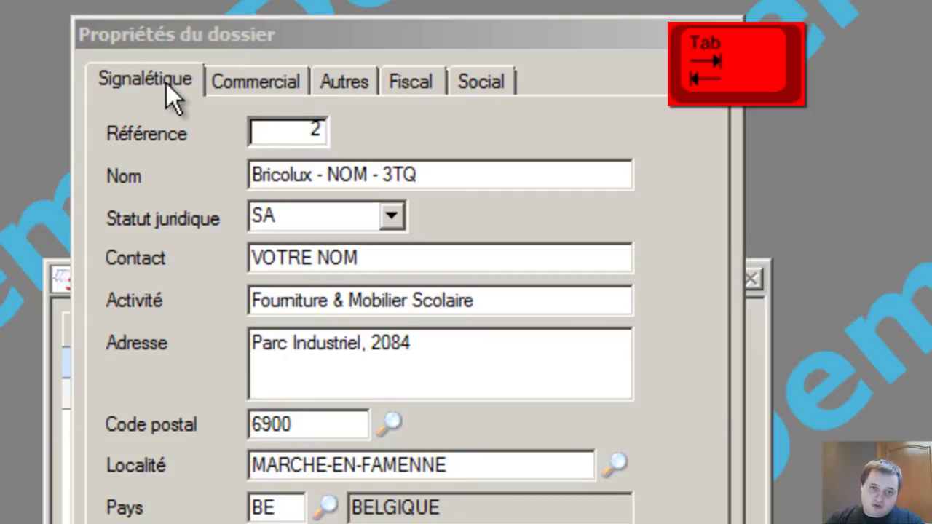
{"action": "left_click", "coordinate": [125, 81]}
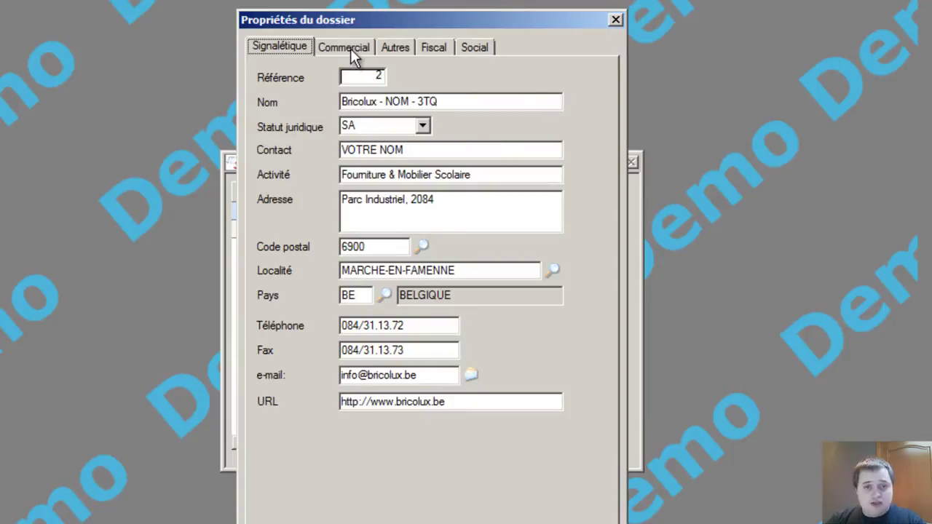
Step: On the Commercial tab, enter the company's VAT number in the BE-9999.999.999 format
{"action": "left_click", "coordinate": [342, 48]}
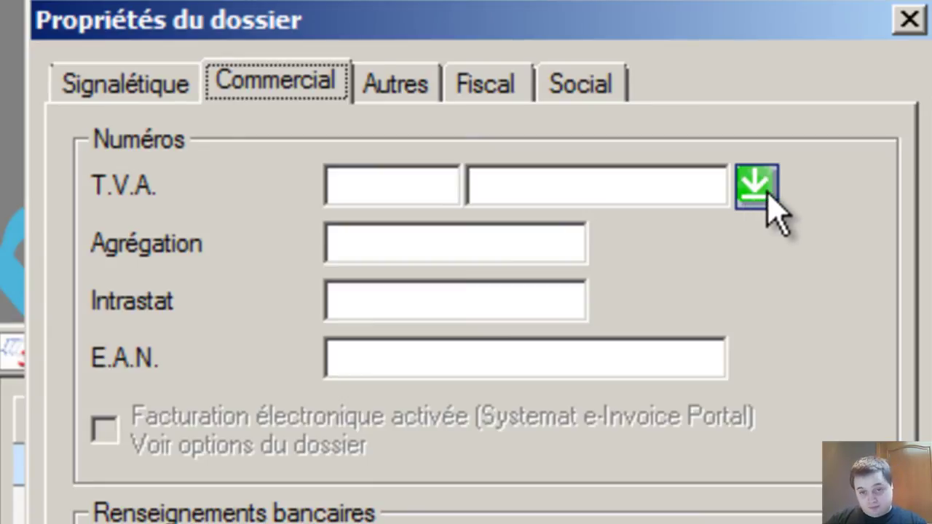
{"action": "left_click", "coordinate": [764, 193]}
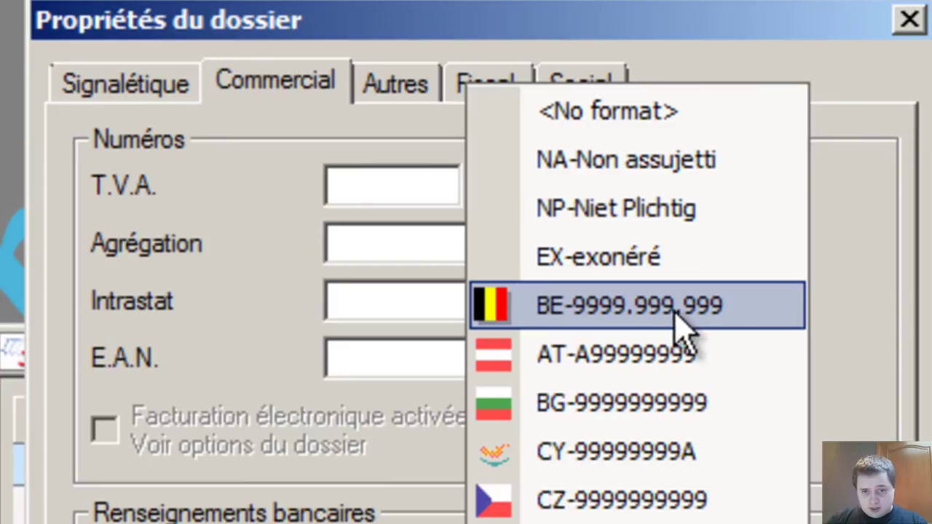
{"action": "left_click", "coordinate": [652, 323]}
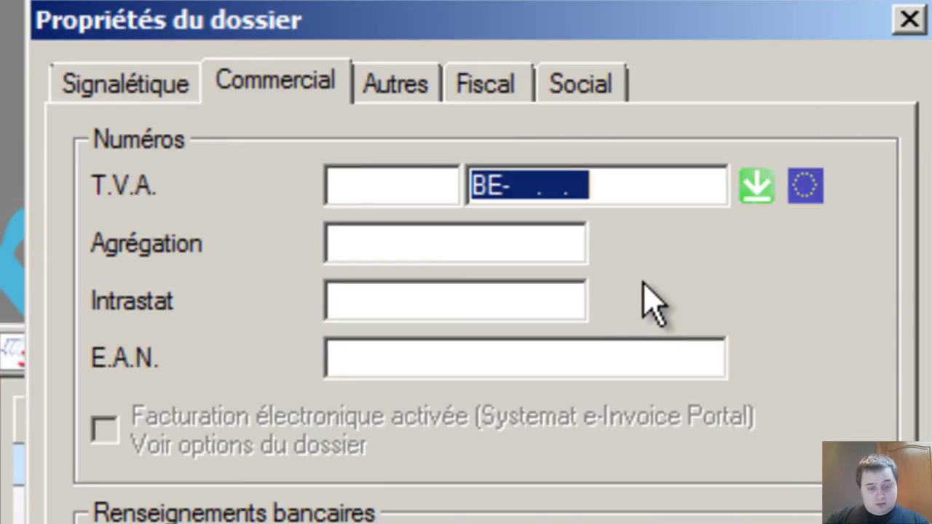
{"action": "left_click", "coordinate": [509, 195]}
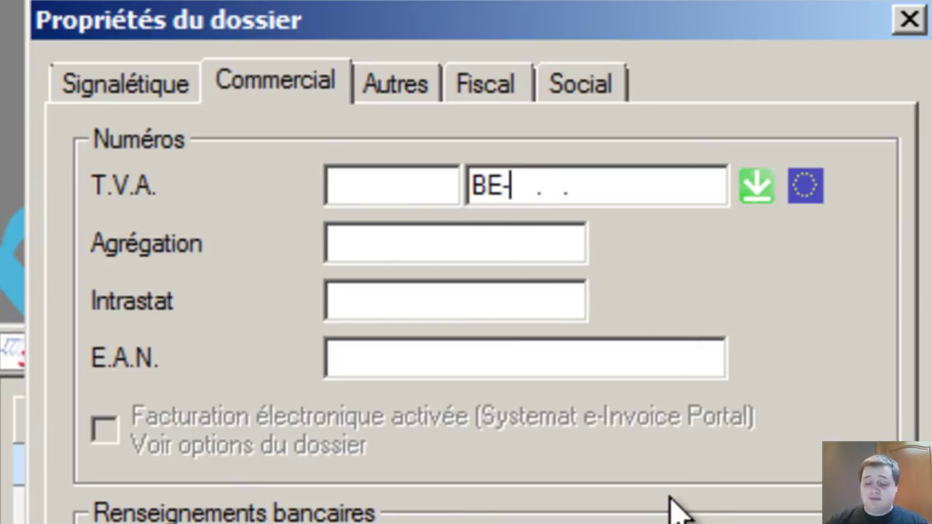
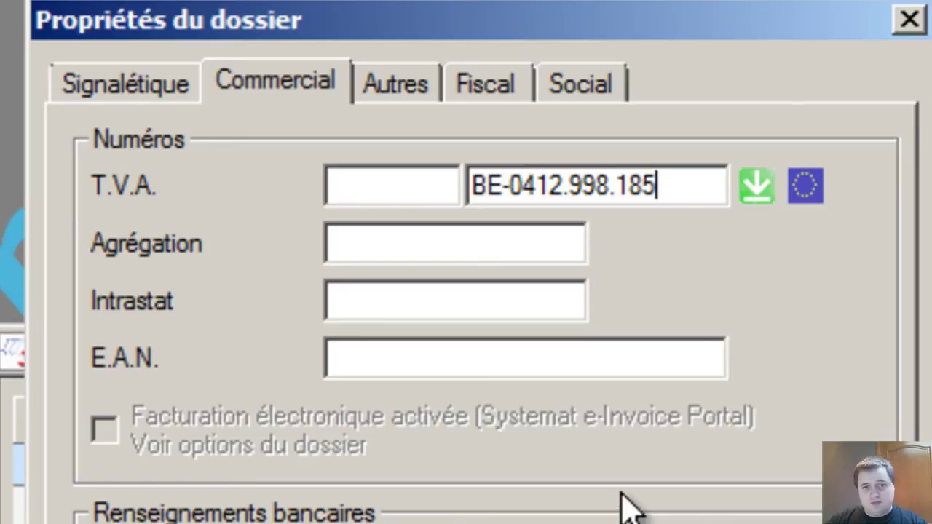
{"action": "key", "text": "Tab"}
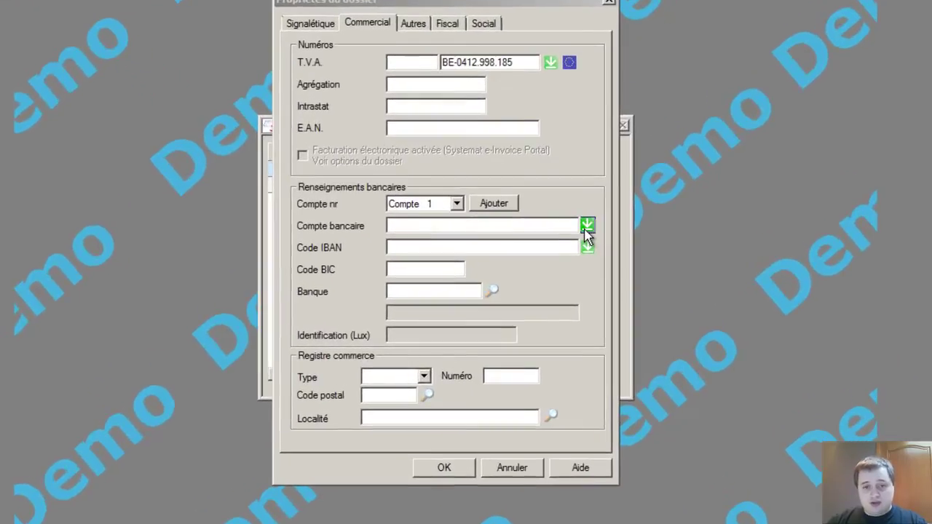
Step: Enter the Belgian-format bank account number so the IBAN and BIC BBRUBEBB fill in
{"action": "left_click", "coordinate": [586, 228]}
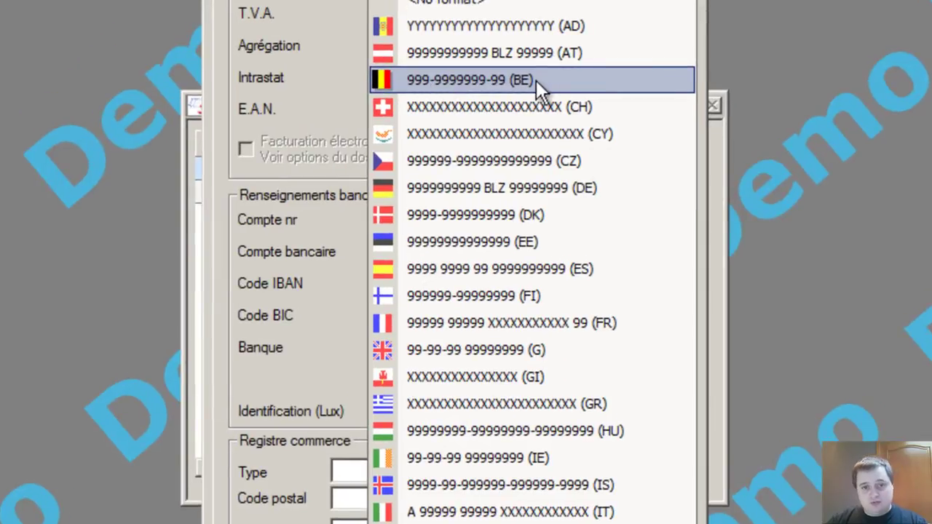
{"action": "left_click", "coordinate": [536, 80]}
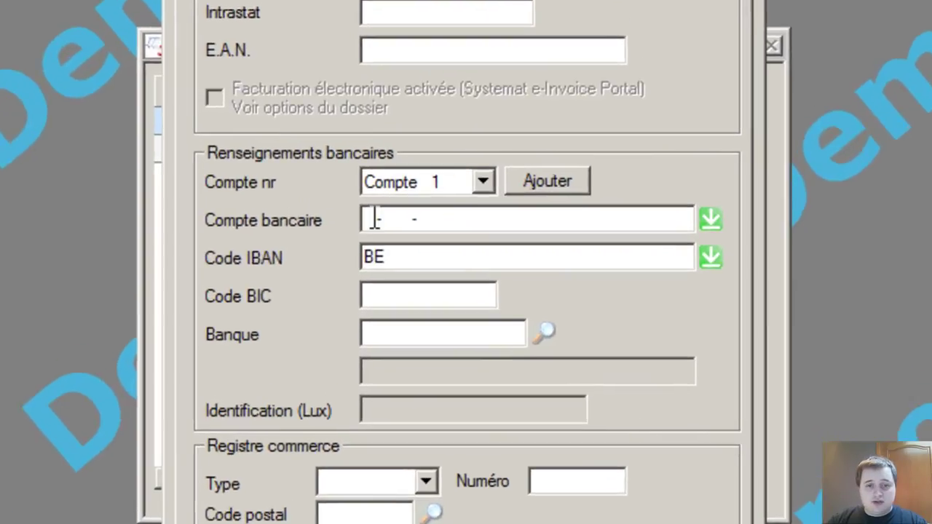
{"action": "left_click", "coordinate": [372, 251]}
{"action": "left_click", "coordinate": [374, 251]}
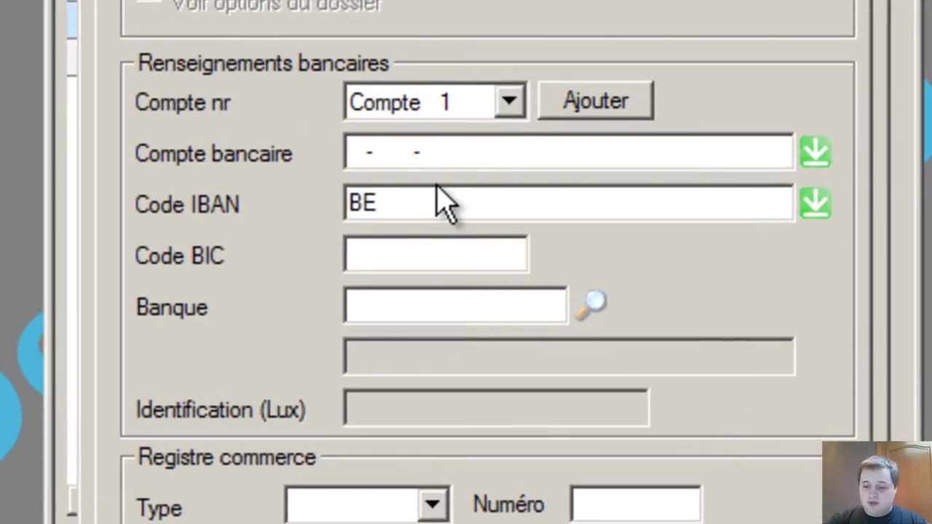
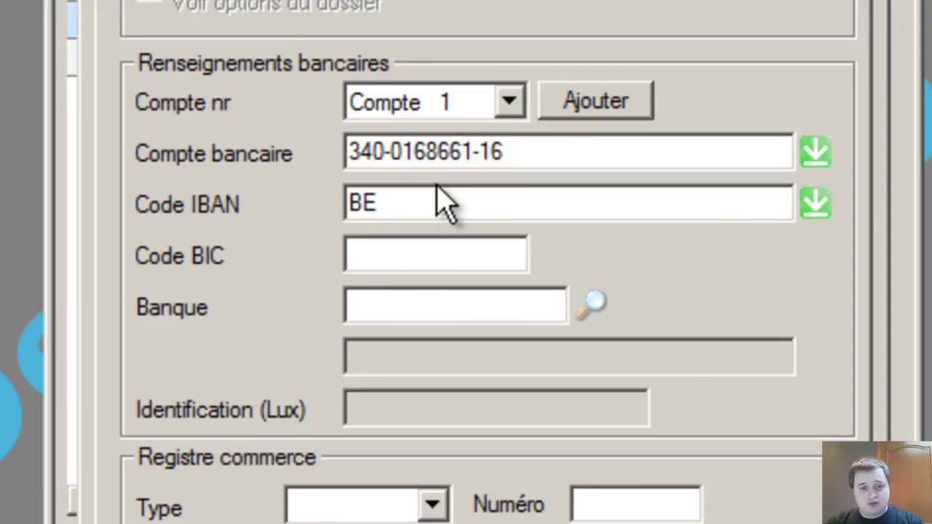
{"action": "key", "text": "Tab"}
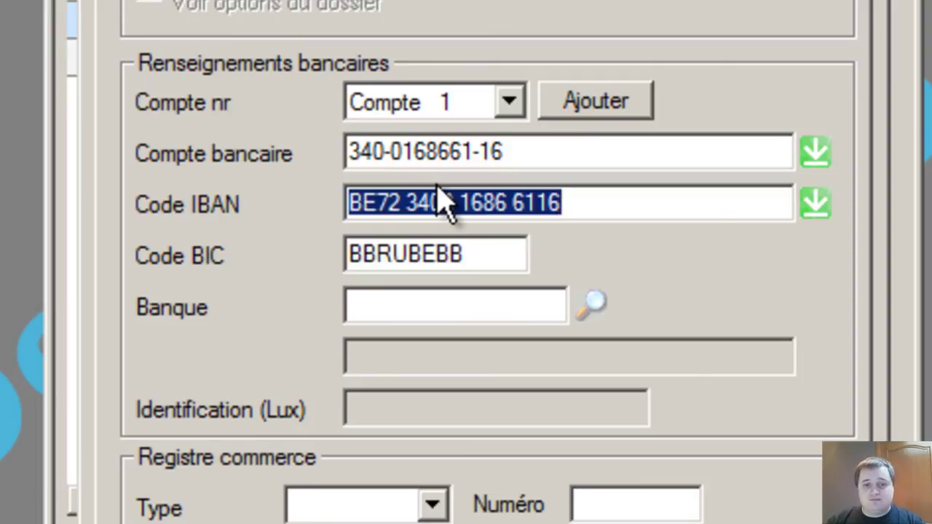
{"action": "key", "text": "Tab"}
{"action": "key", "text": "Tab"}
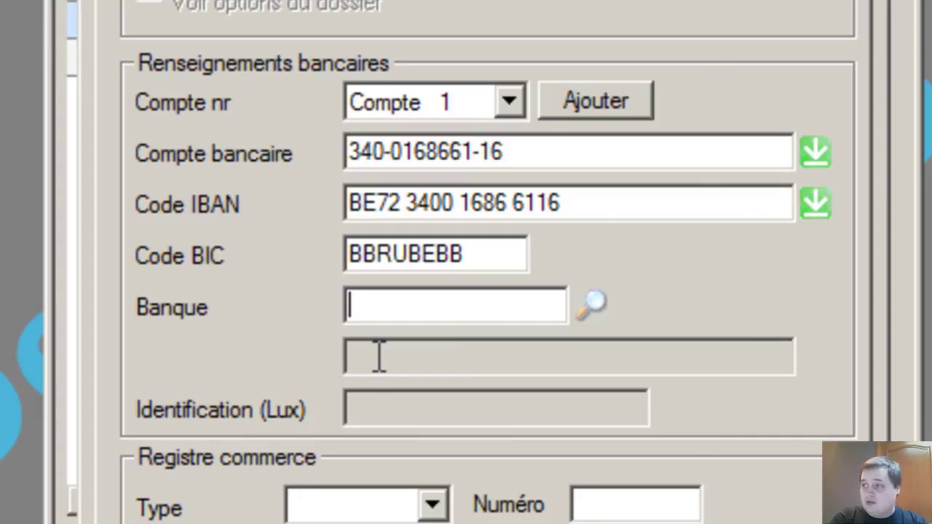
Step: Enter ING as the bank, agree to create it, and name the new institution ING
{"action": "type", "text": "ING"}
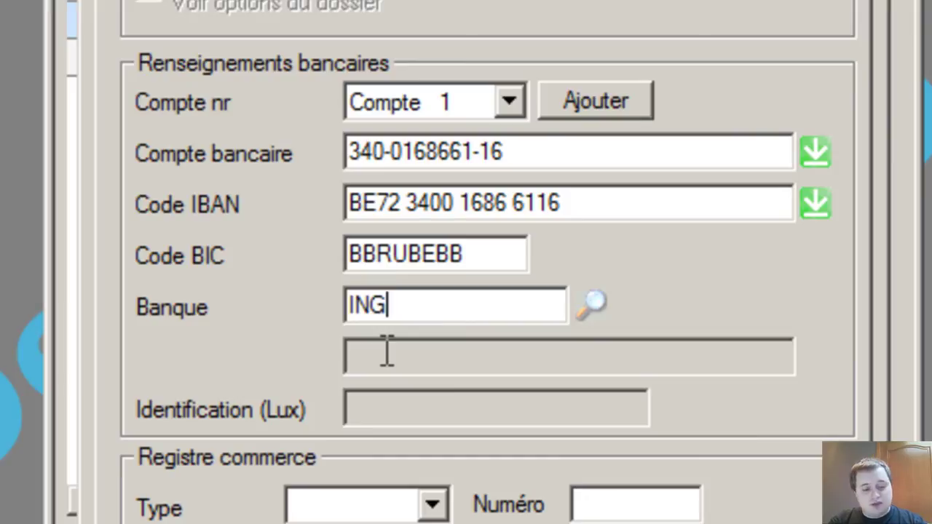
{"action": "key", "text": "Tab"}
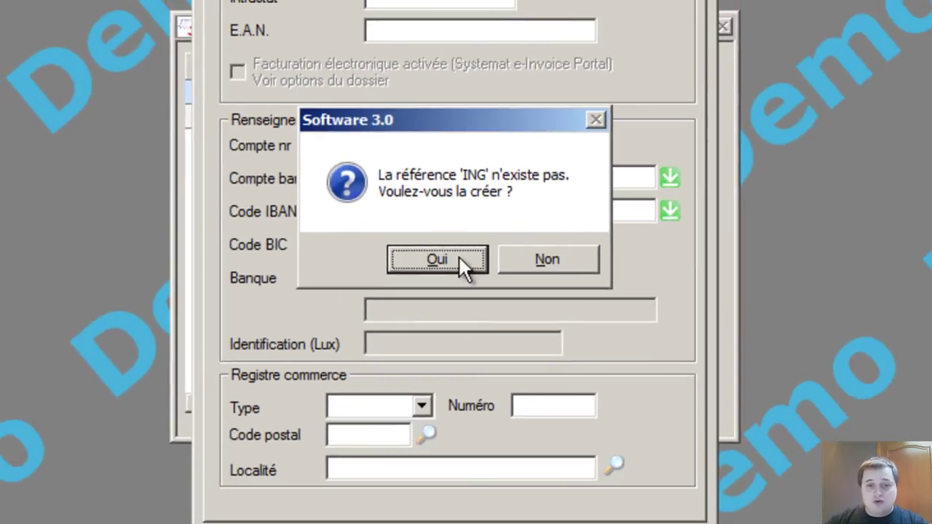
{"action": "left_click", "coordinate": [456, 262]}
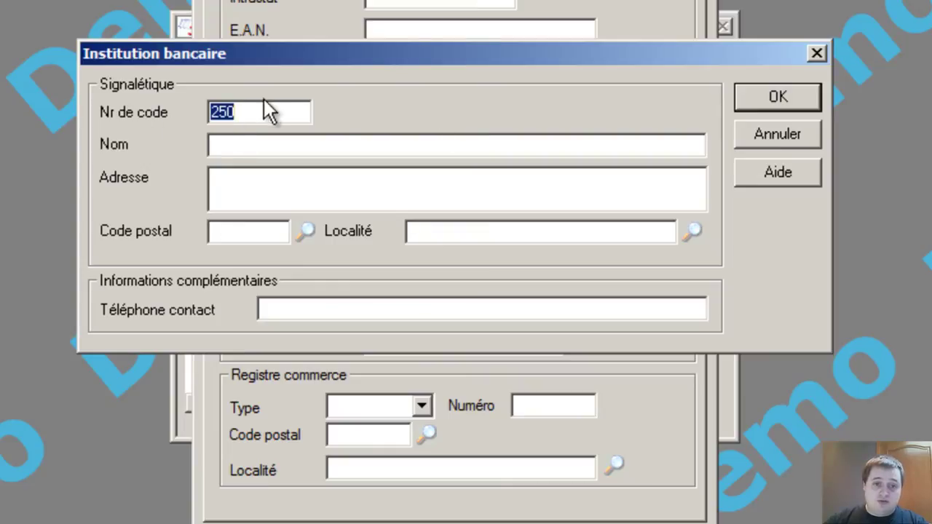
{"action": "left_click", "coordinate": [288, 146]}
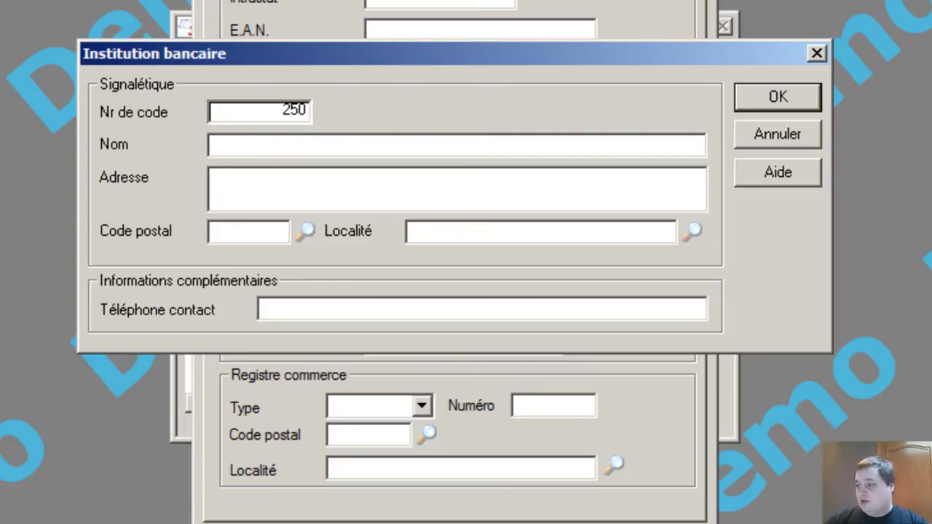
{"action": "left_click", "coordinate": [931, 215]}
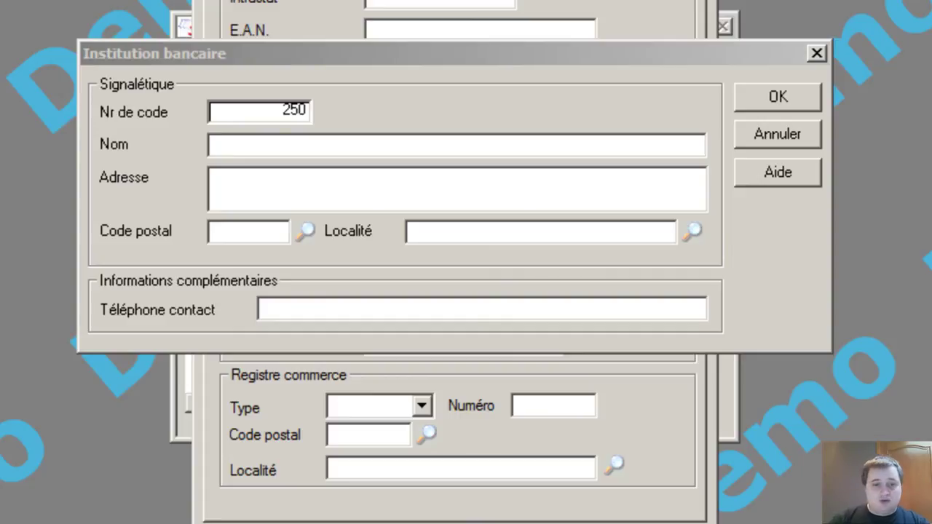
{"action": "left_click", "coordinate": [279, 146]}
{"action": "type", "text": "ING"}
Step: Give the ING institution its address, postal code 6900, MARCHE-EN-FAMENNE and phone, then save it
{"action": "key", "text": "Tab"}
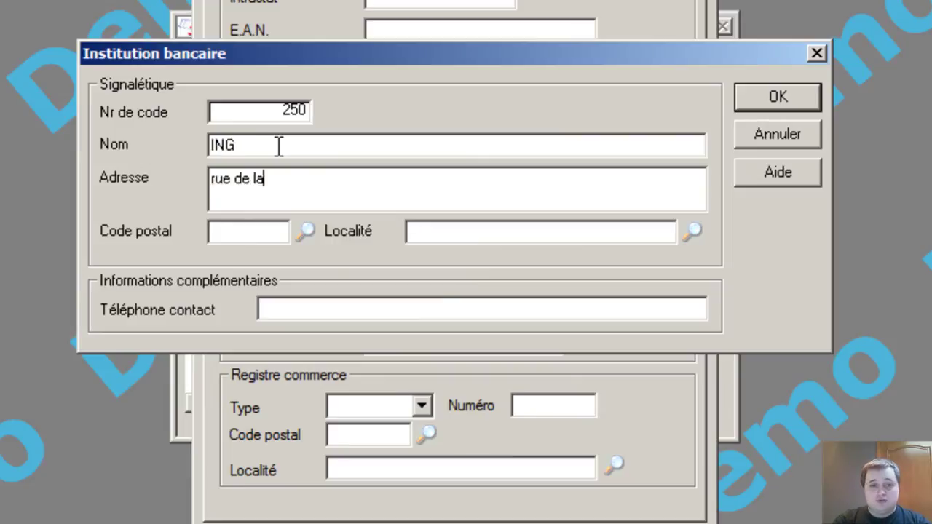
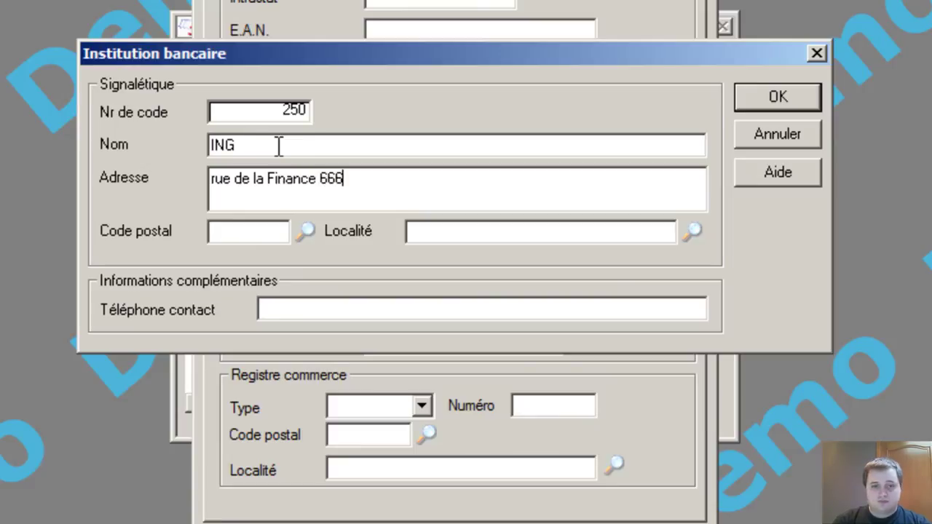
{"action": "key", "text": "Tab"}
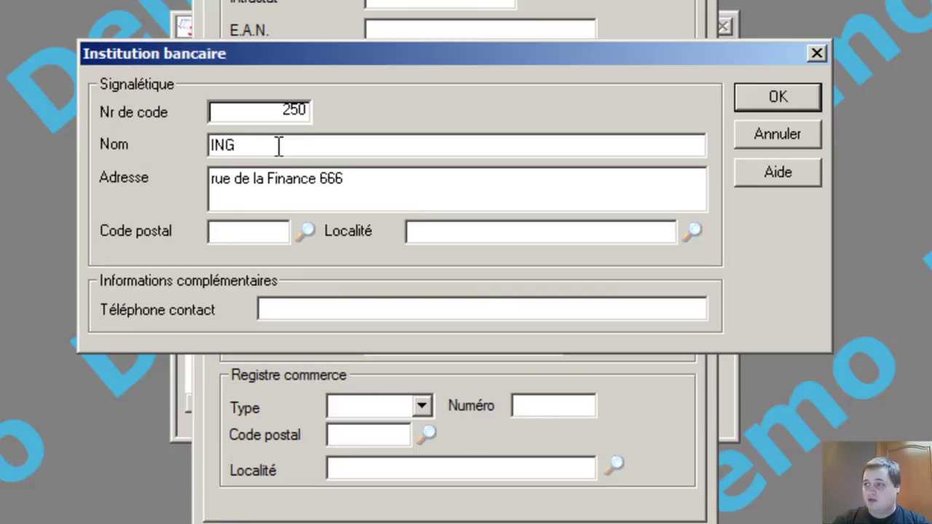
{"action": "type", "text": "6900"}
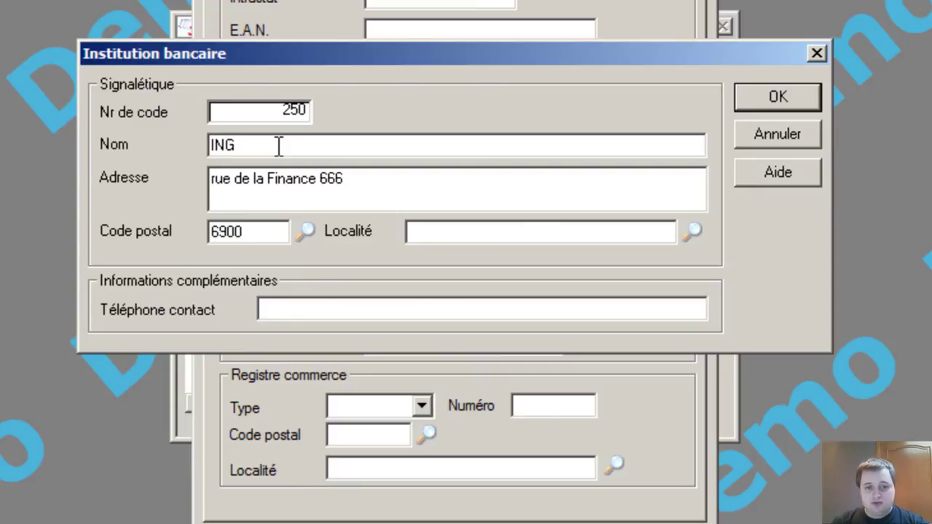
{"action": "key", "text": "Tab"}
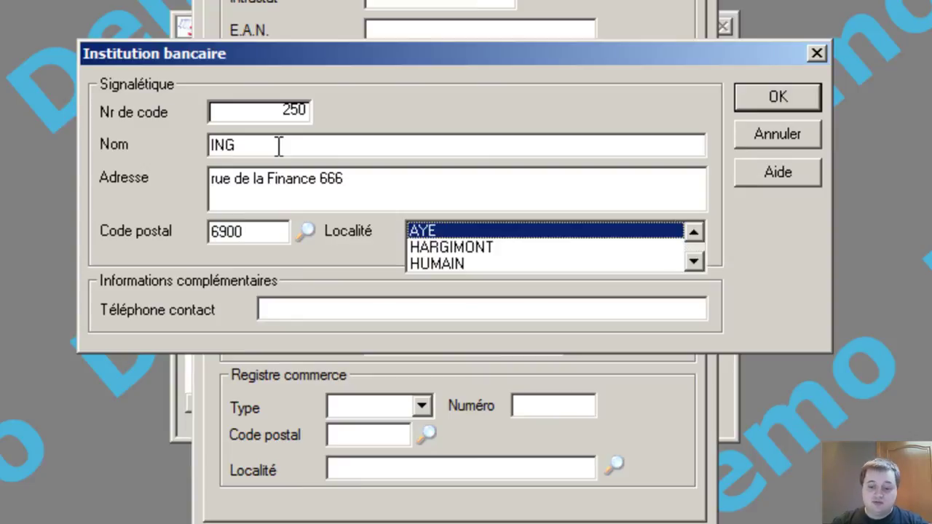
{"action": "key", "text": "Down"}
{"action": "key", "text": "Down"}
{"action": "key", "text": "Down"}
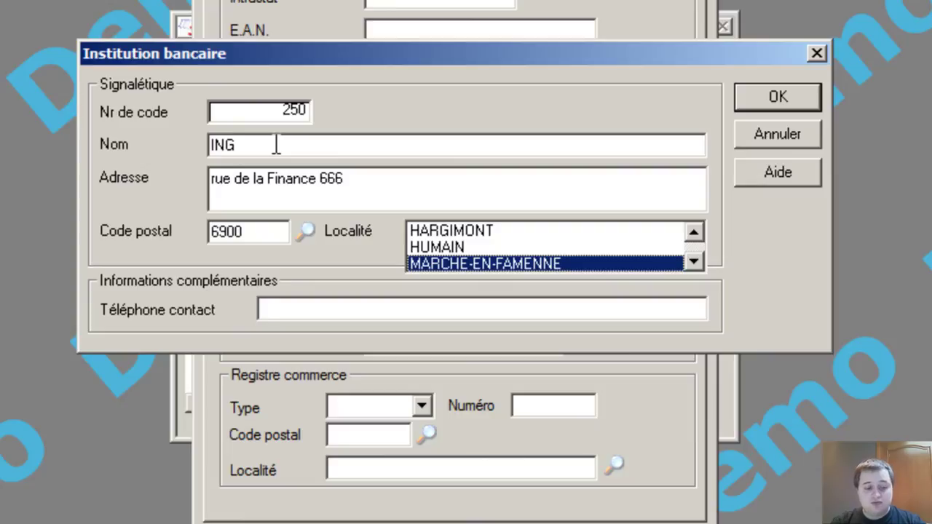
{"action": "key", "text": "Return"}
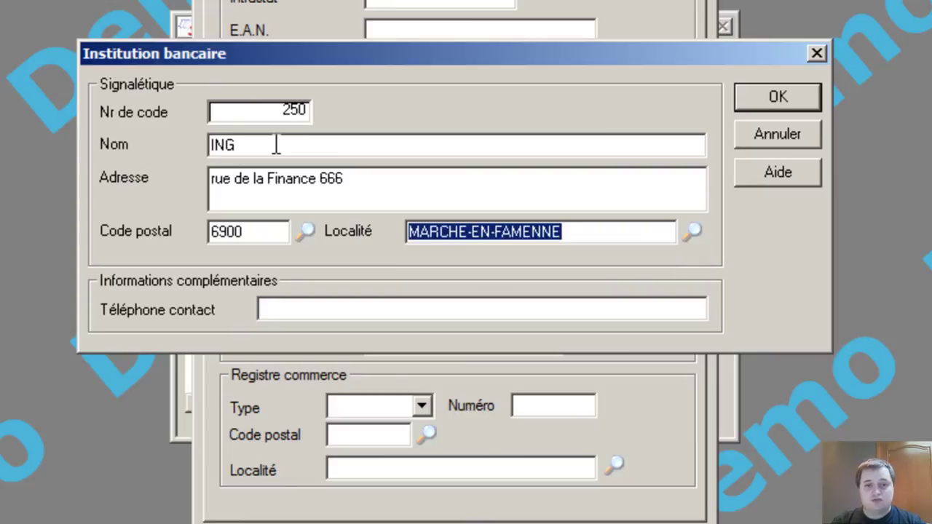
{"action": "key", "text": "Tab"}
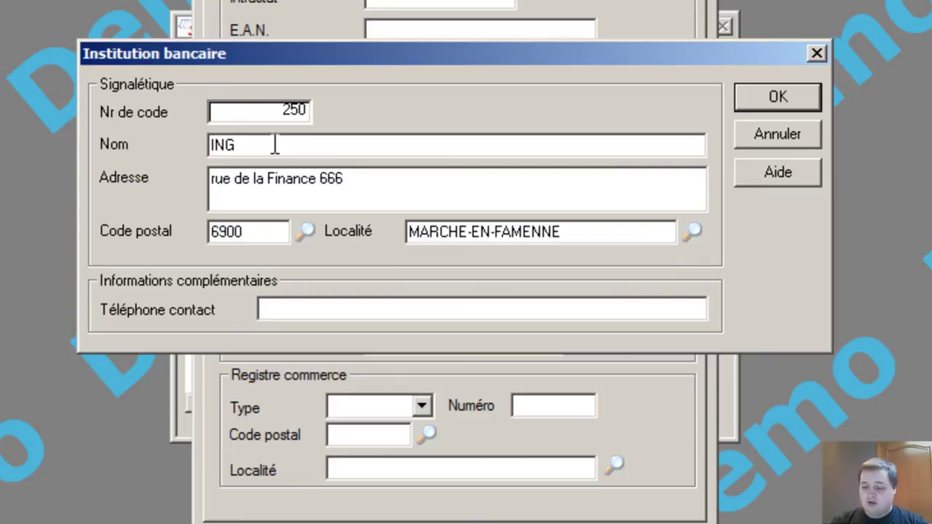
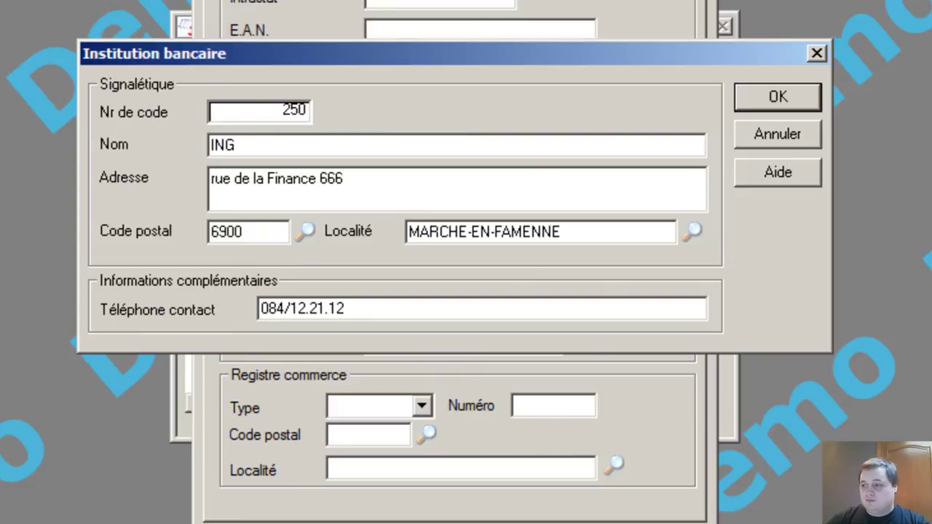
{"action": "key", "text": "Return"}
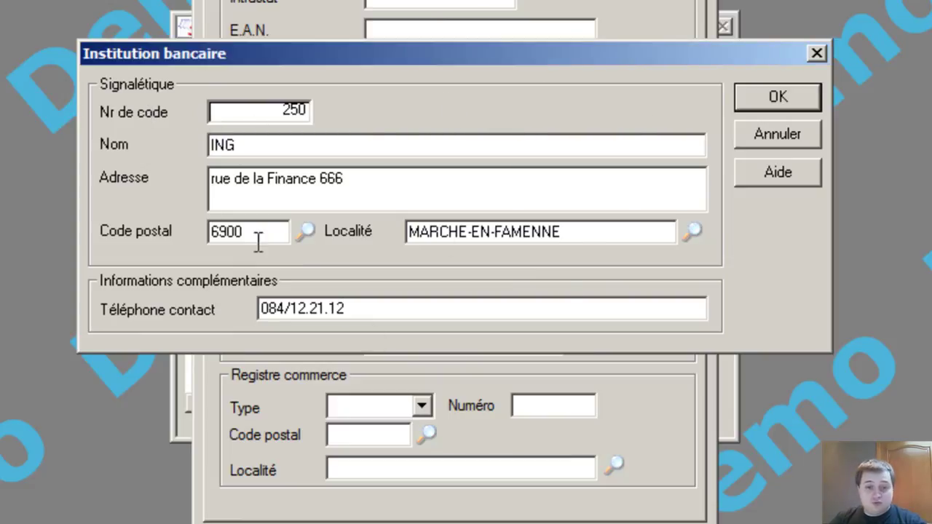
{"action": "left_click", "coordinate": [783, 101]}
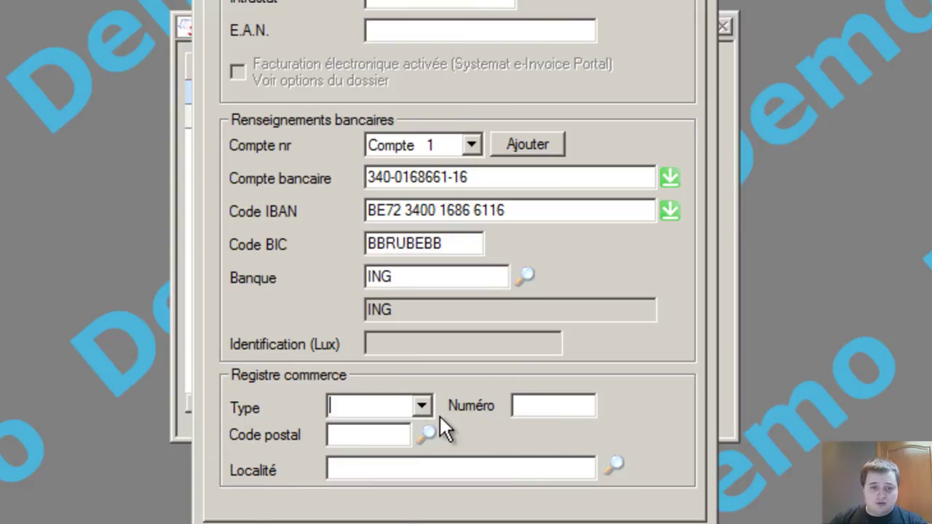
{"action": "type", "text": "RC"}
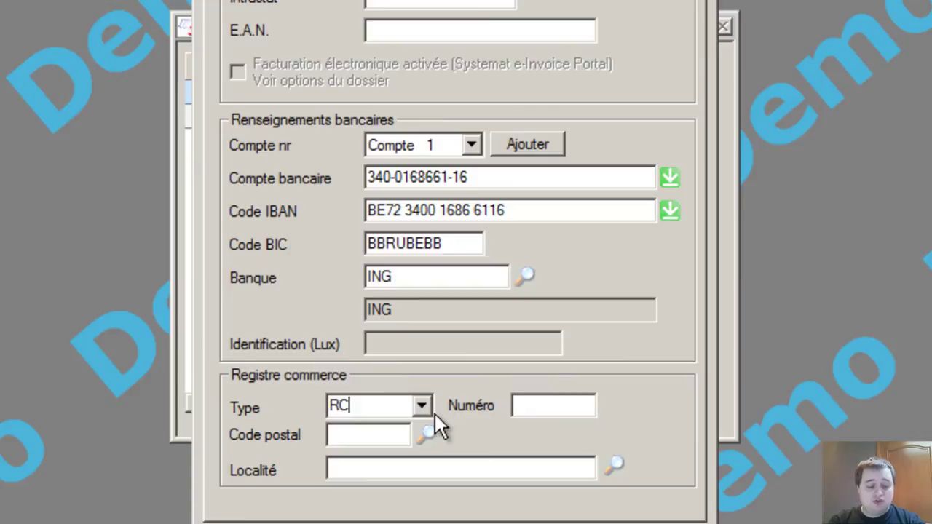
{"action": "key", "text": "Tab"}
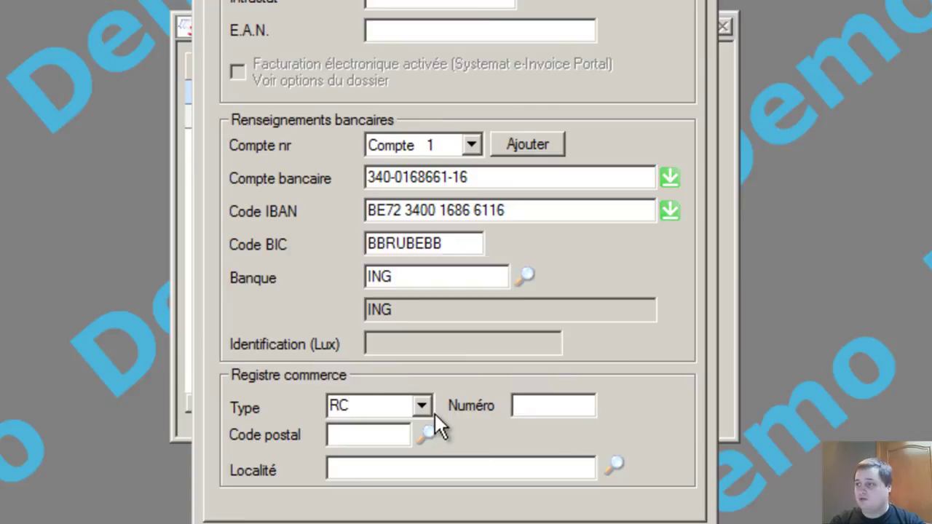
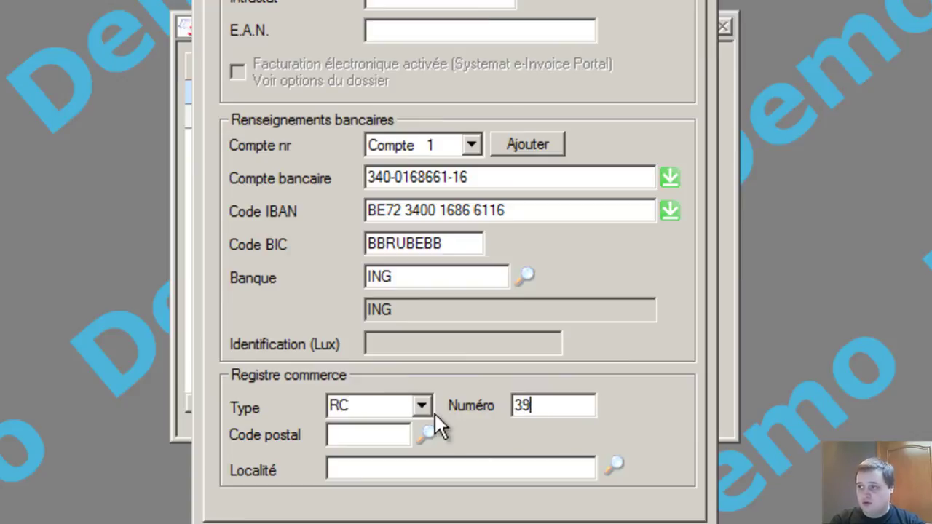
{"action": "key", "text": "Tab"}
{"action": "type", "text": "6900"}
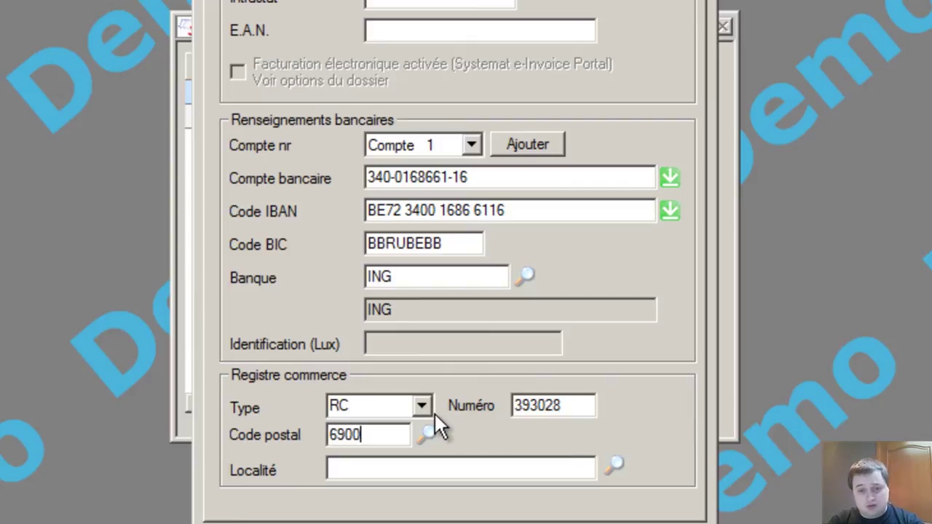
{"action": "key", "text": "Tab"}
{"action": "key", "text": "Down"}
{"action": "key", "text": "Down"}
{"action": "key", "text": "Down"}
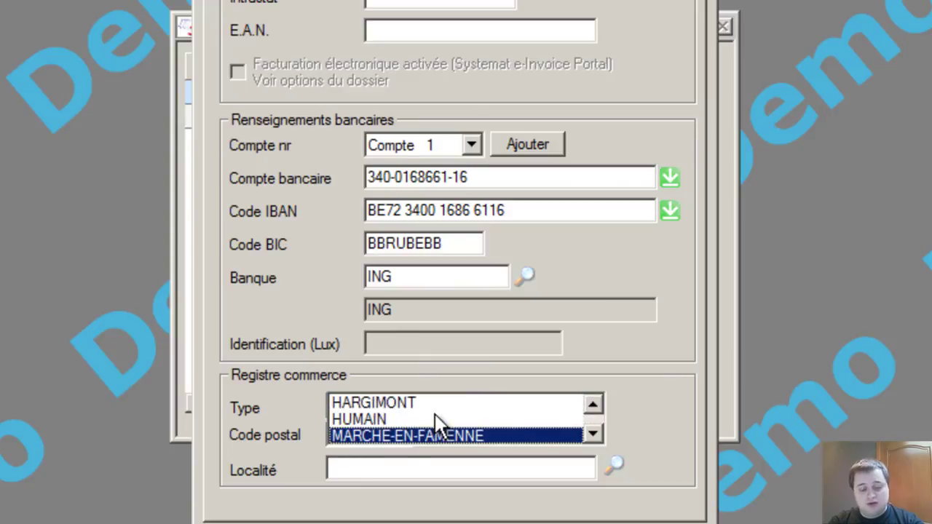
{"action": "key", "text": "Return"}
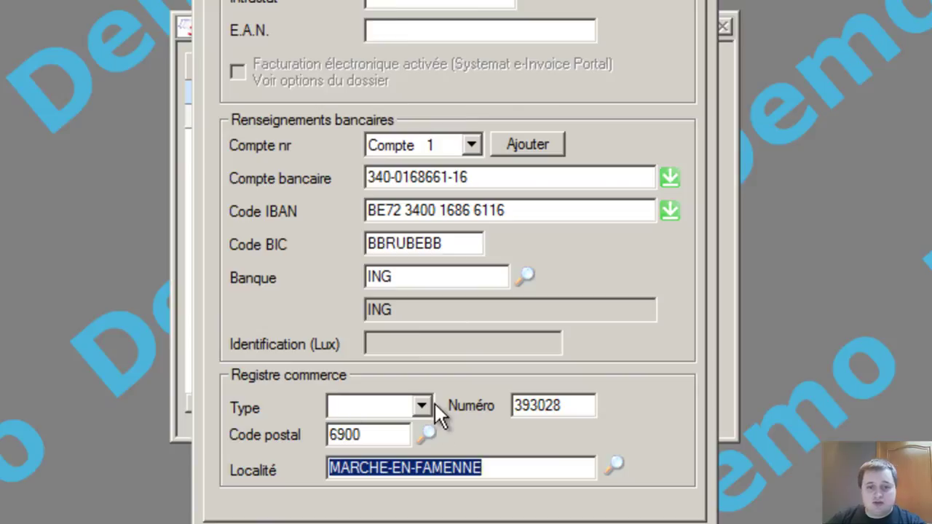
Step: Reselect RC as the register type from its list and save the file properties with OK
{"action": "left_click", "coordinate": [424, 404]}
{"action": "type", "text": "rc"}
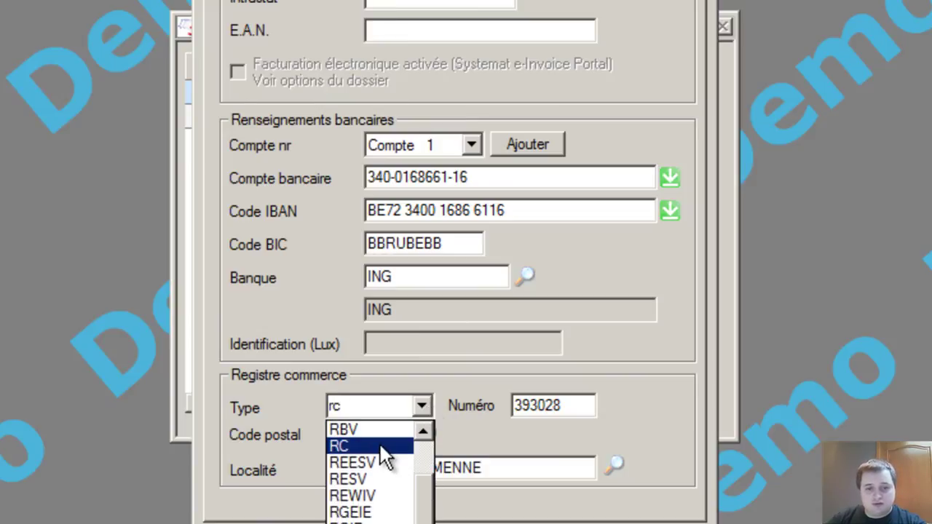
{"action": "left_click", "coordinate": [387, 444]}
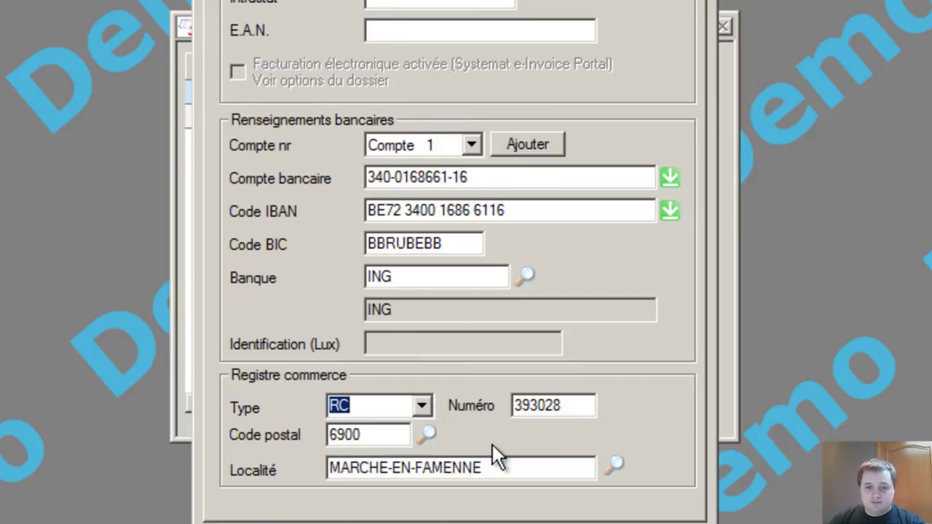
{"action": "left_click", "coordinate": [367, 435]}
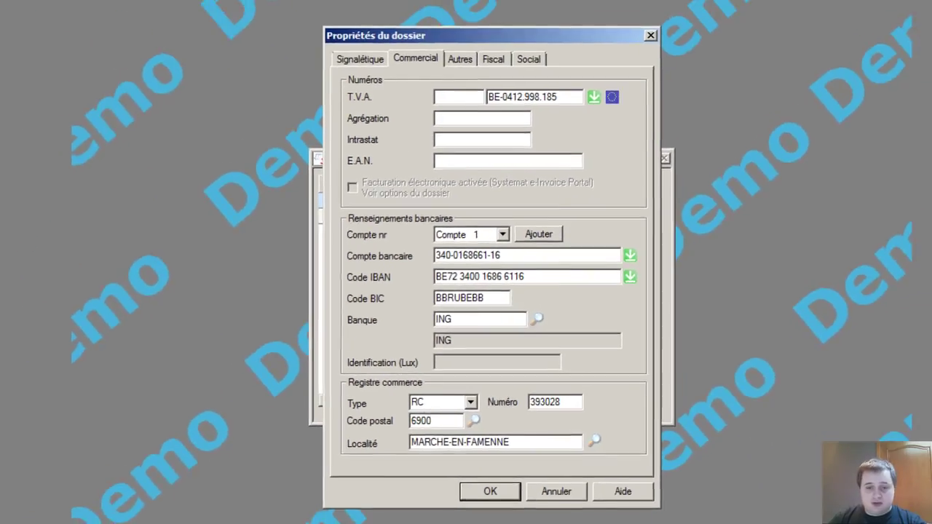
{"action": "left_click", "coordinate": [489, 492]}
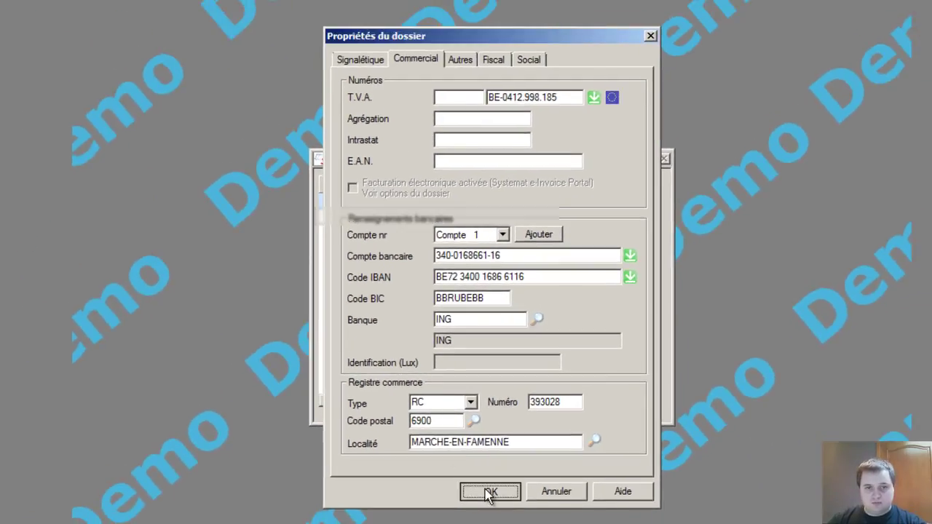